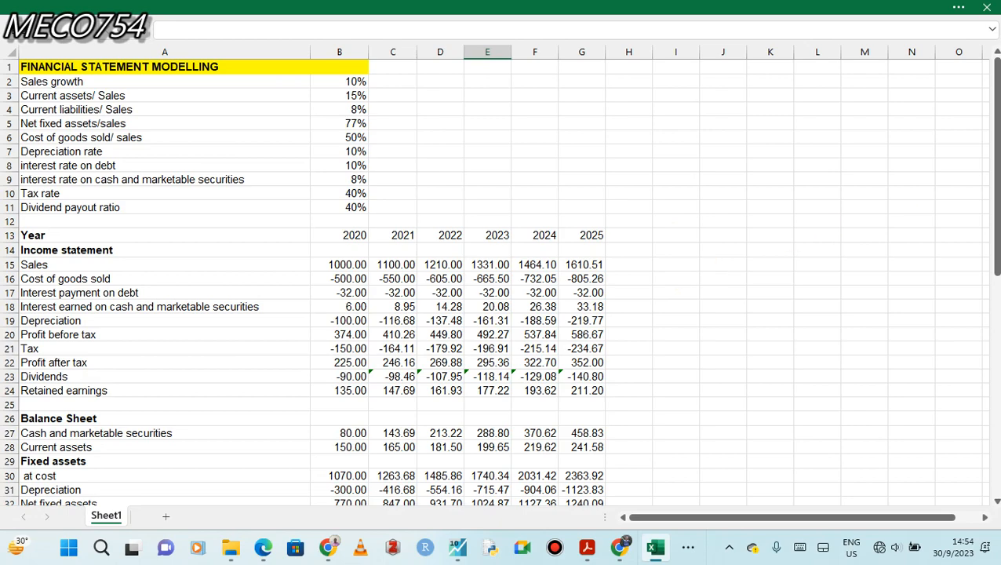
Link the Profit after tax row of the free cashflows section to the income statement with =C22 in C42, and fill it across to G42.
drag(996, 156, 996, 339)
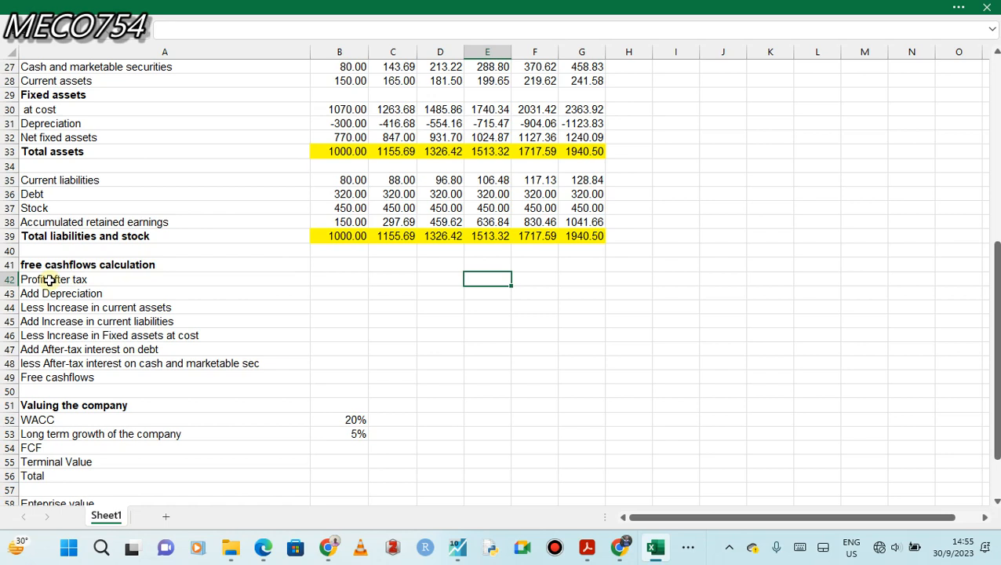
click(346, 278)
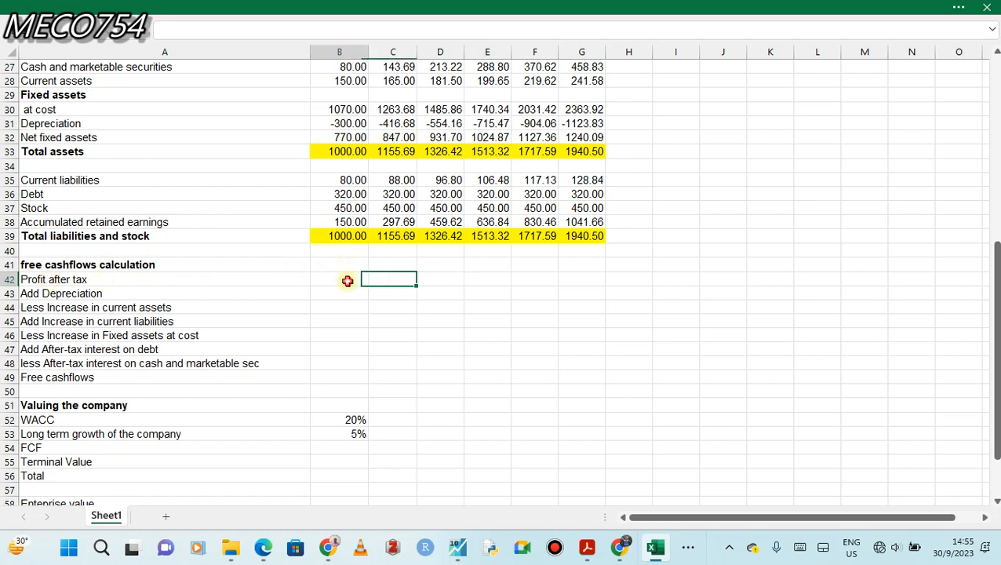
click(386, 281)
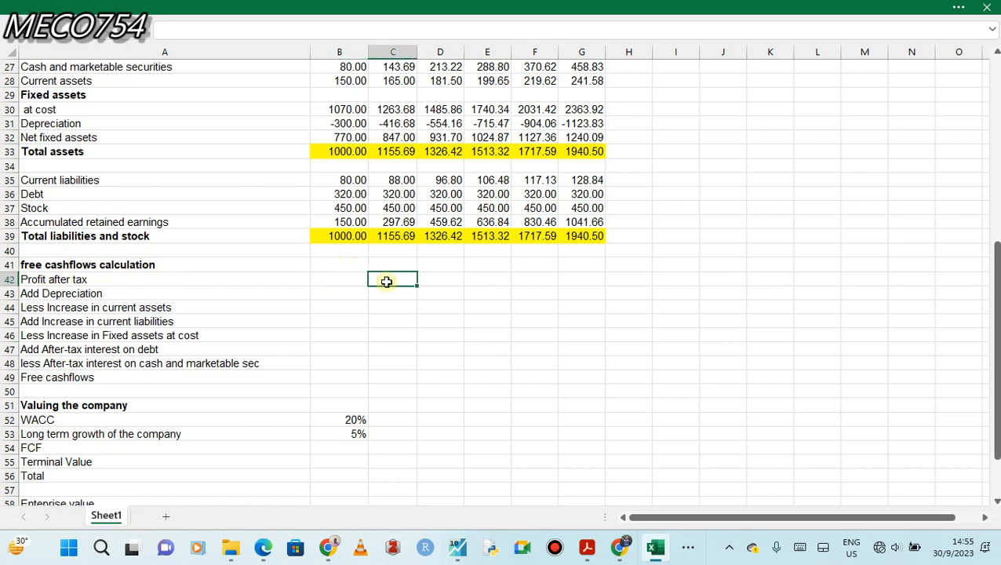
text(=)
drag(994, 295, 989, 236)
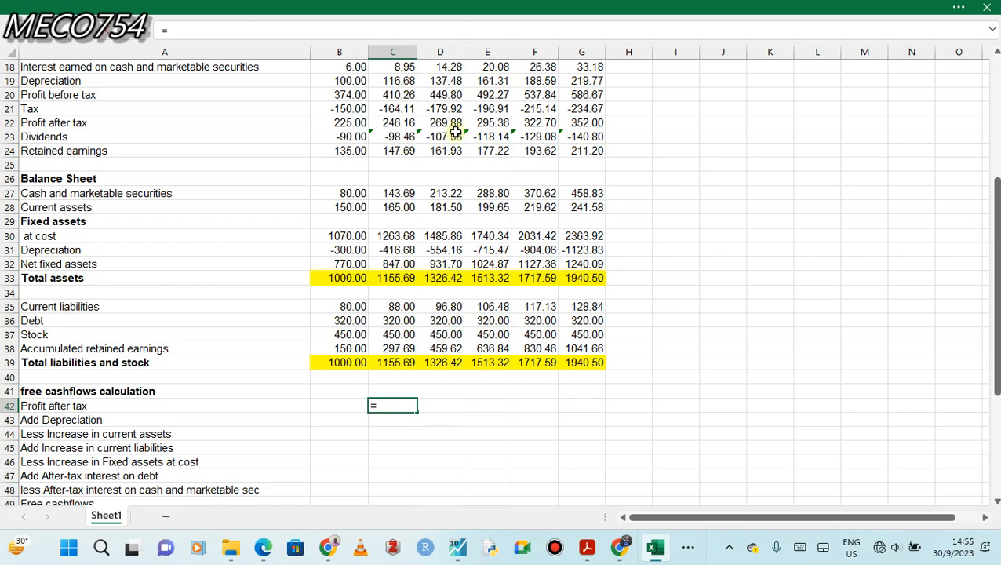
click(398, 122)
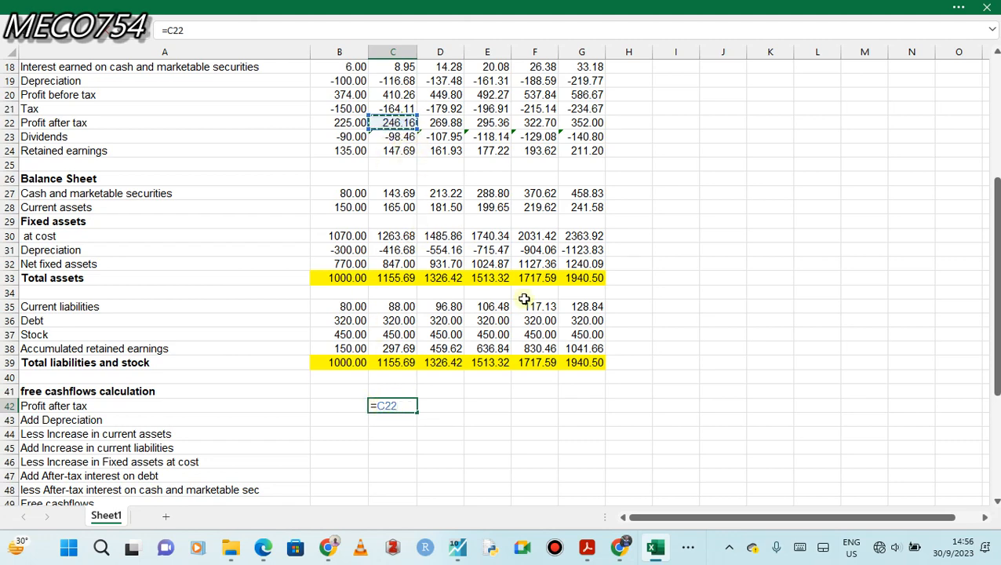
key(Return)
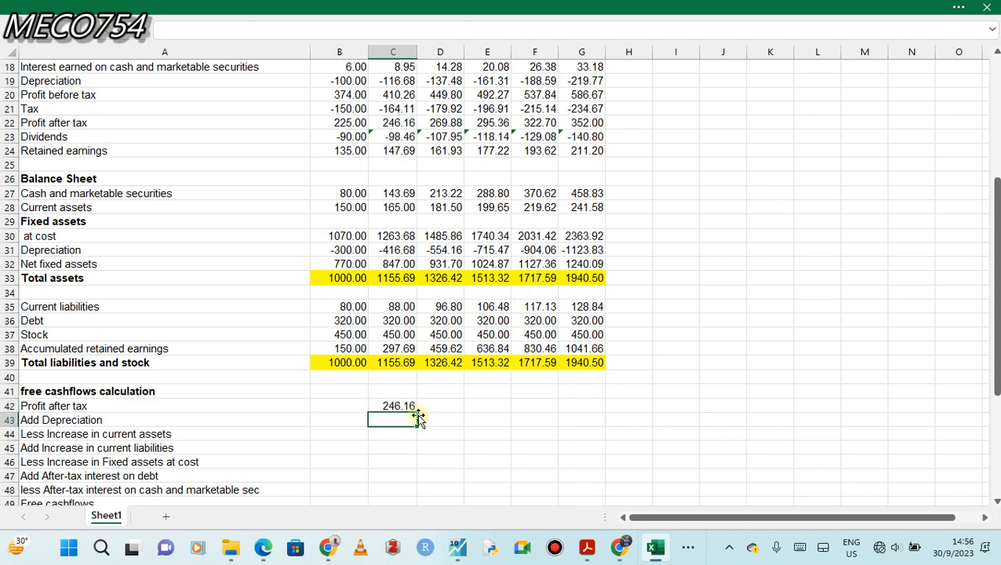
click(392, 404)
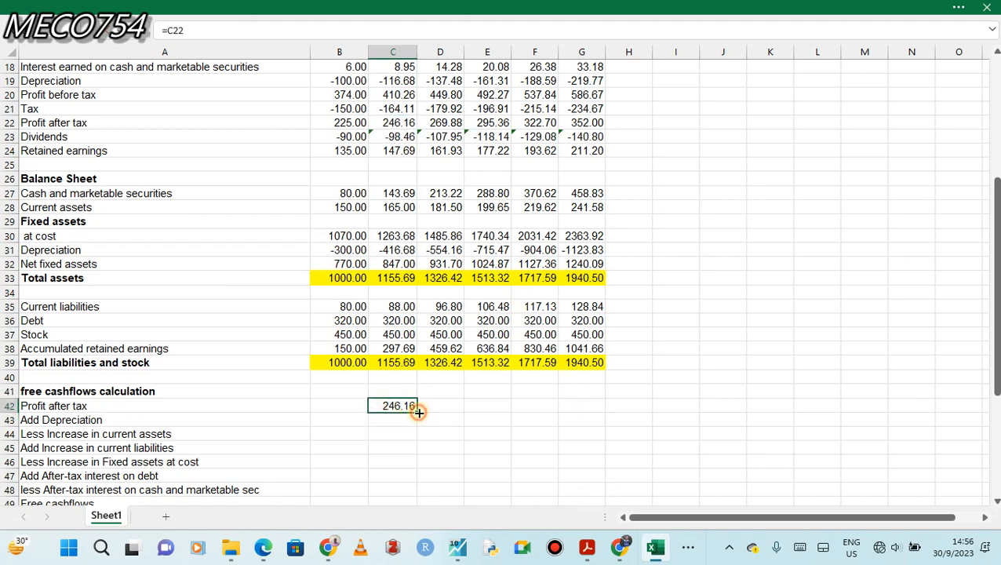
drag(417, 410, 593, 406)
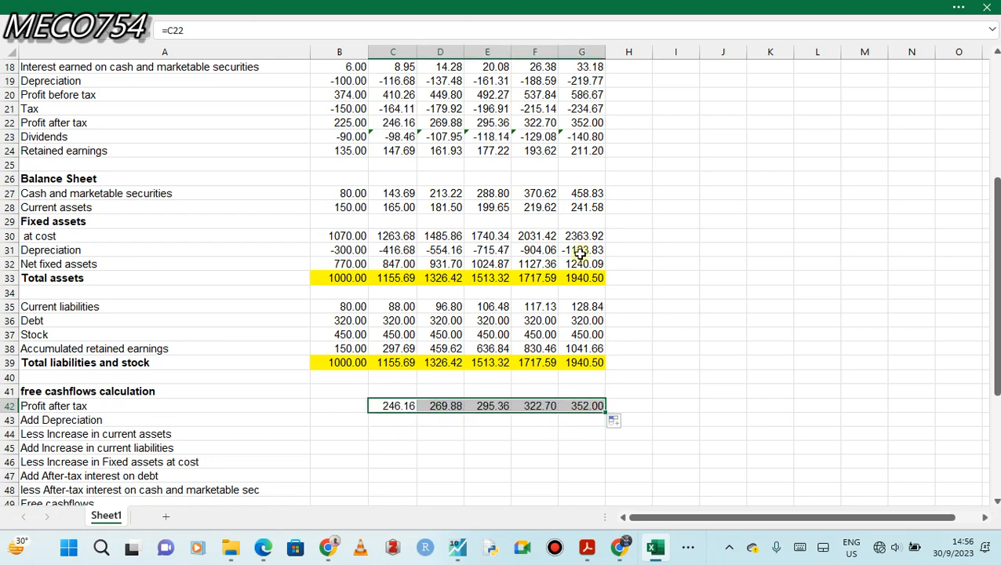
click(579, 126)
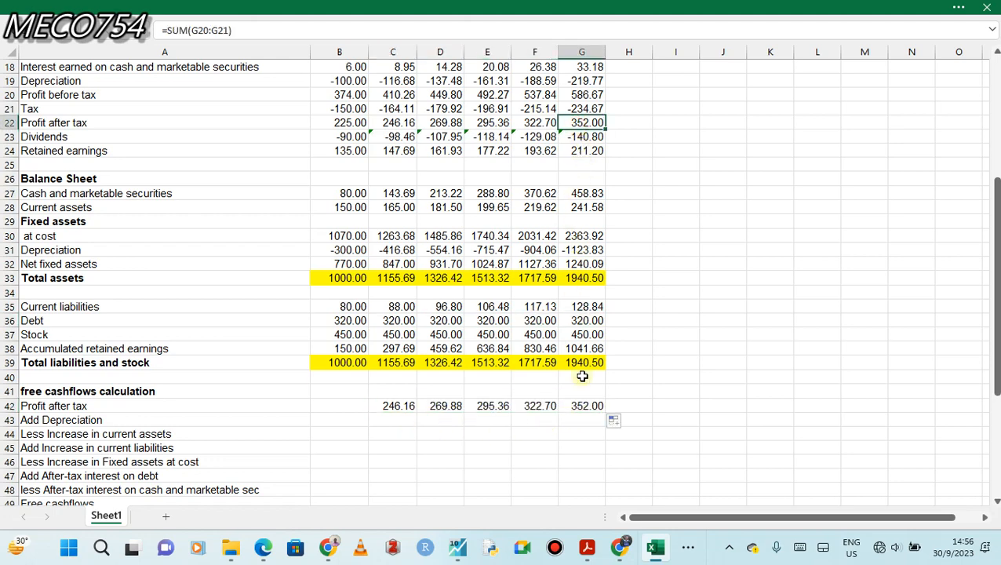
click(584, 407)
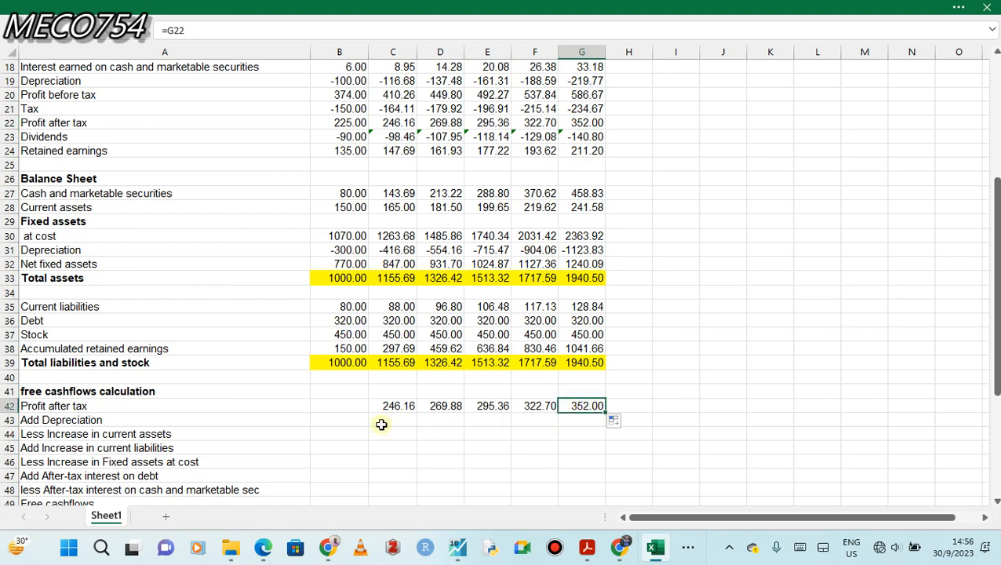
click(388, 421)
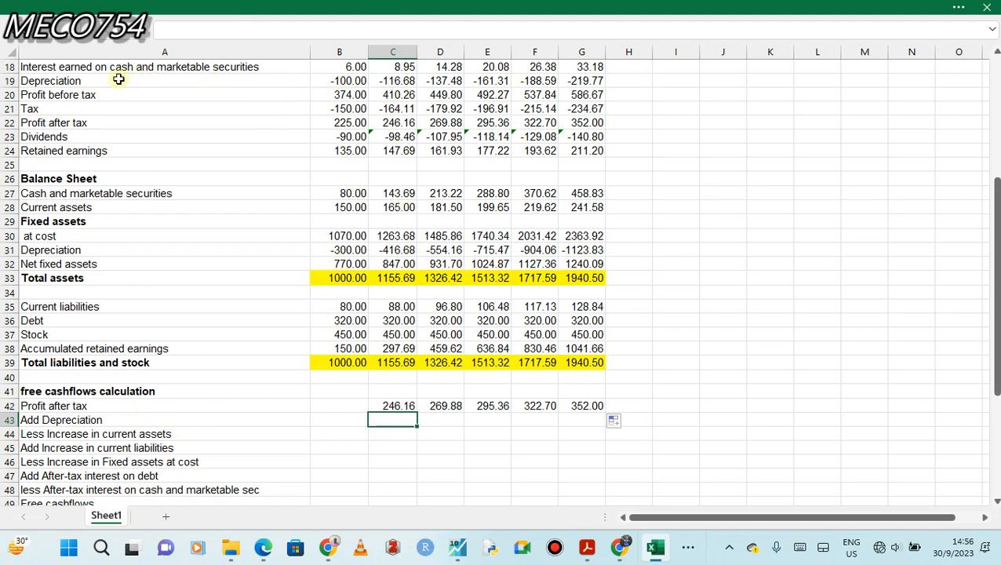
double_click(378, 418)
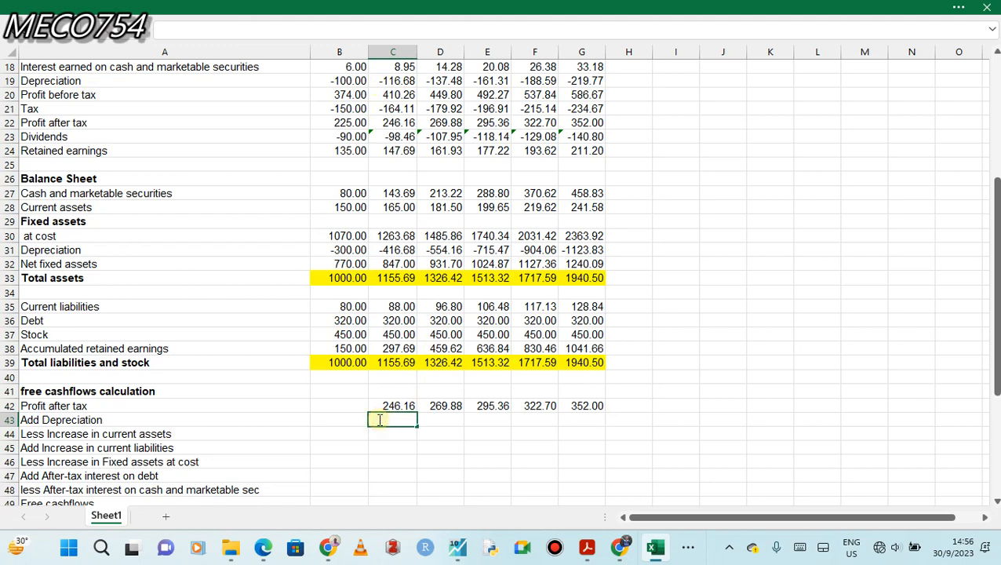
text(-)
click(421, 458)
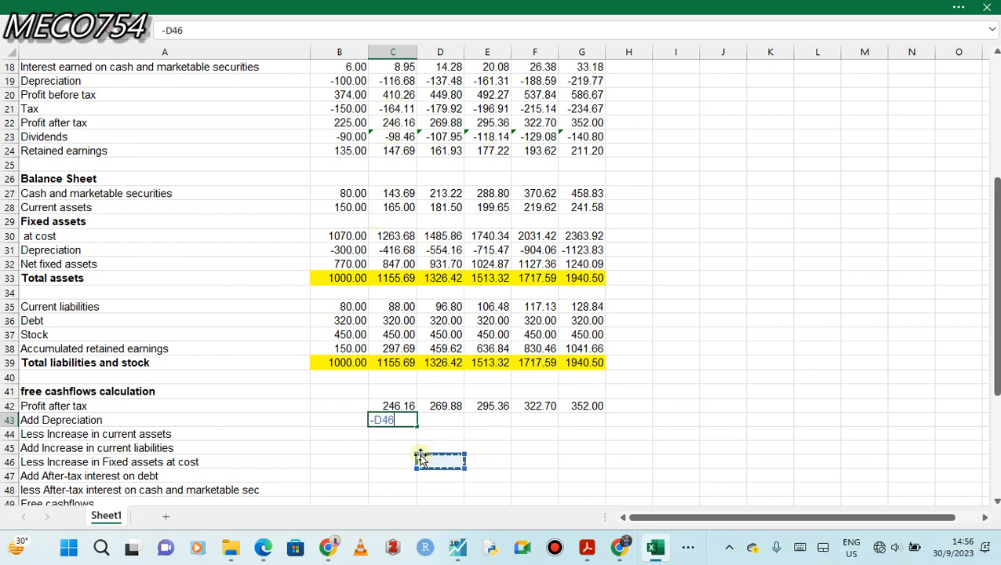
click(399, 420)
key(BackSpace)
key(BackSpace)
key(BackSpace)
key(BackSpace)
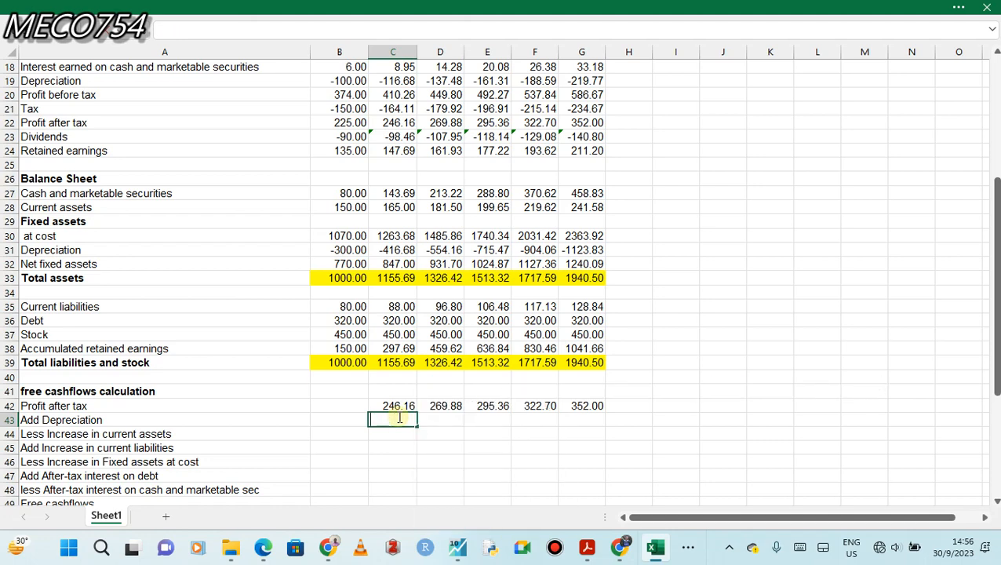
Add back the income statement depreciation with =-C19 in C43 and fill the formula across to G43.
text(=-)
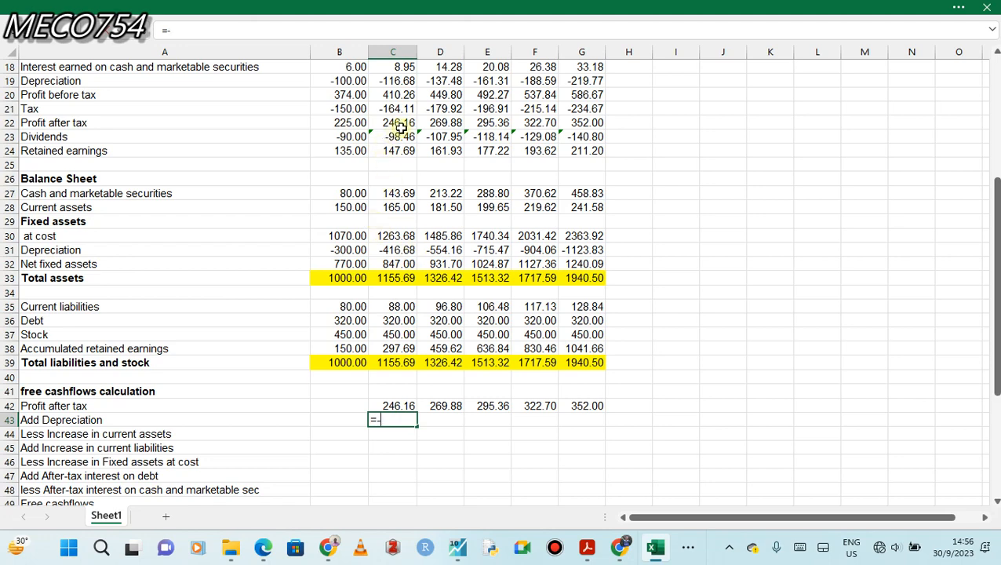
click(387, 81)
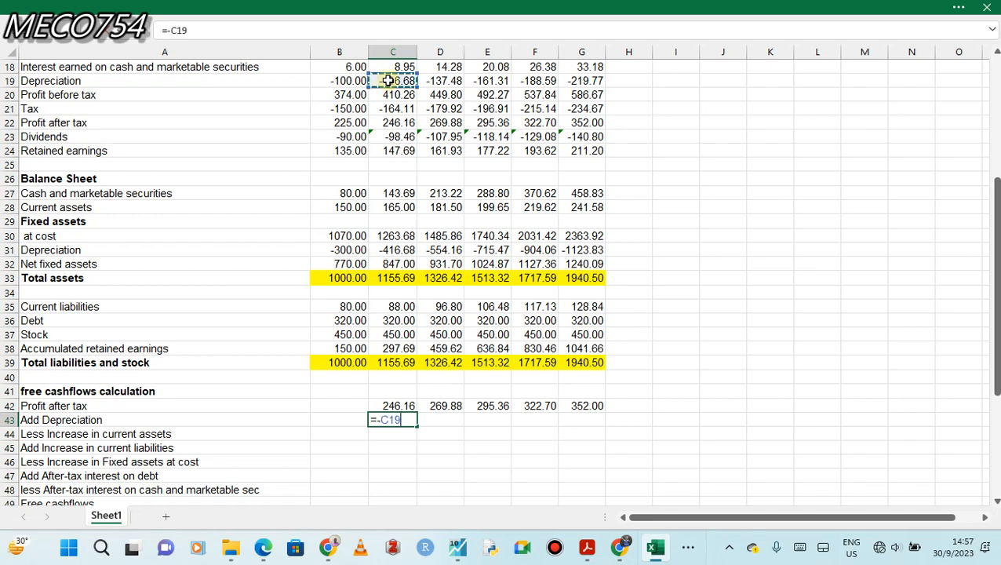
key(Return)
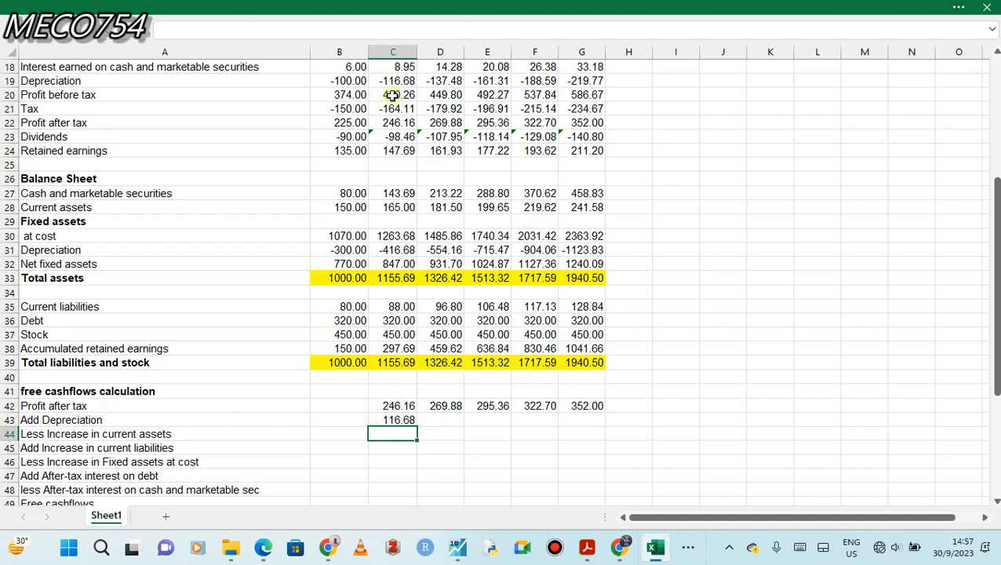
click(379, 421)
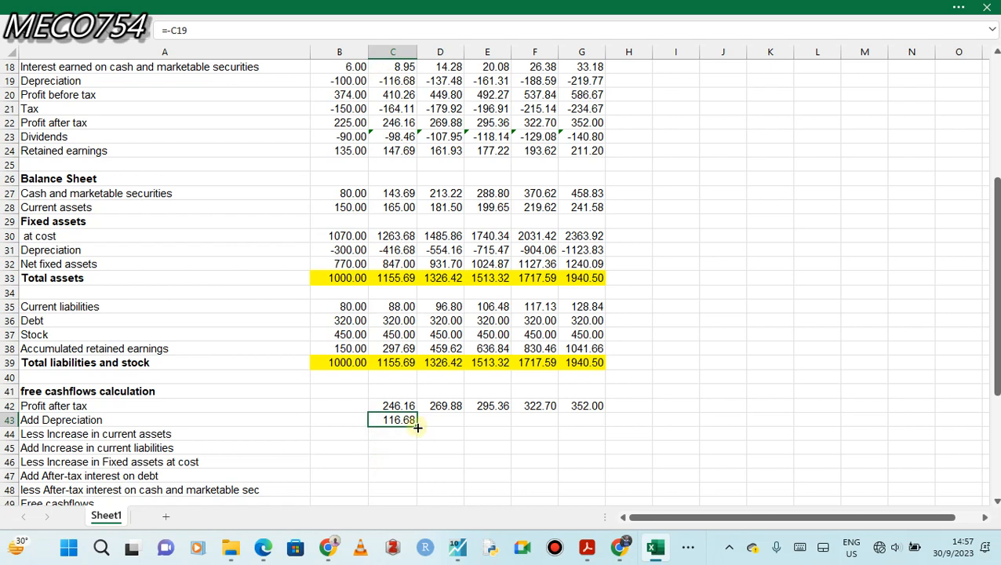
drag(481, 421, 594, 428)
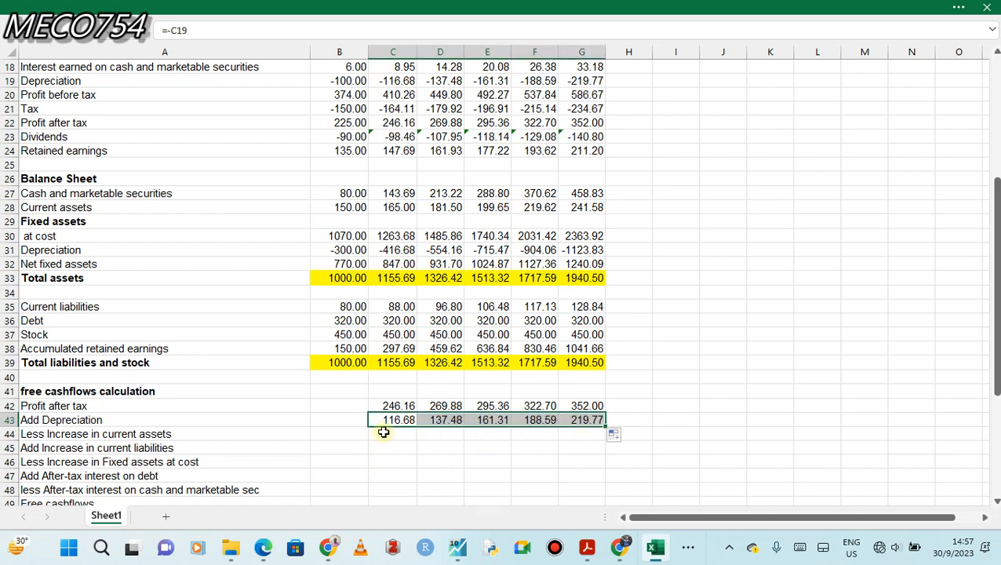
Calculate the deduction for the increase in current assets with =-(C28-B28) in C44 and fill it across to G44.
click(386, 431)
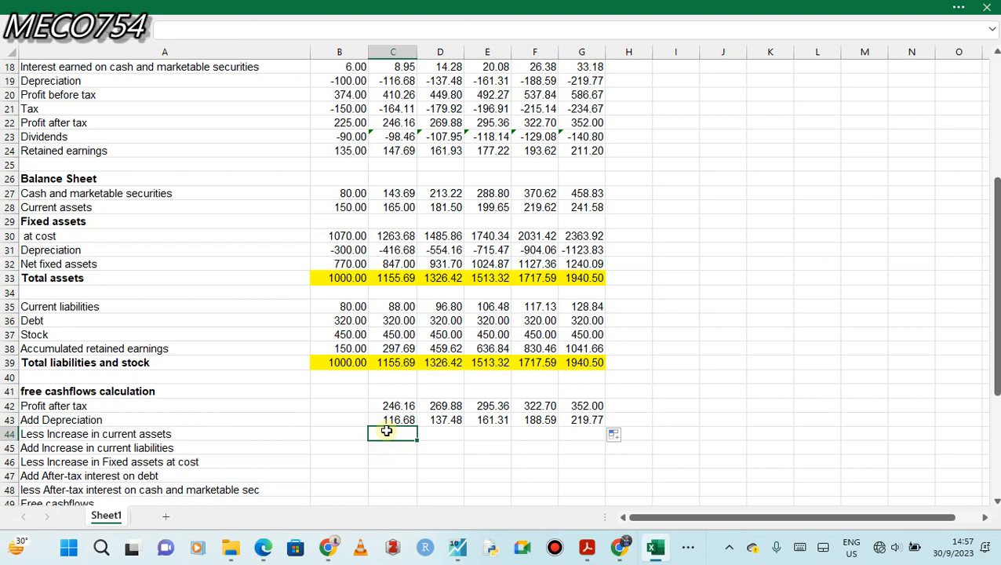
text(=-()
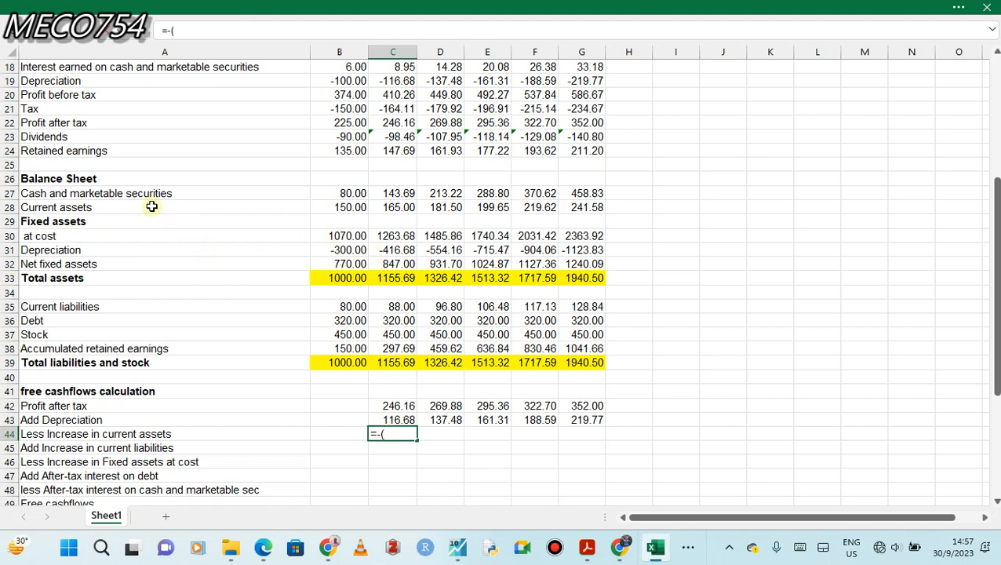
click(396, 207)
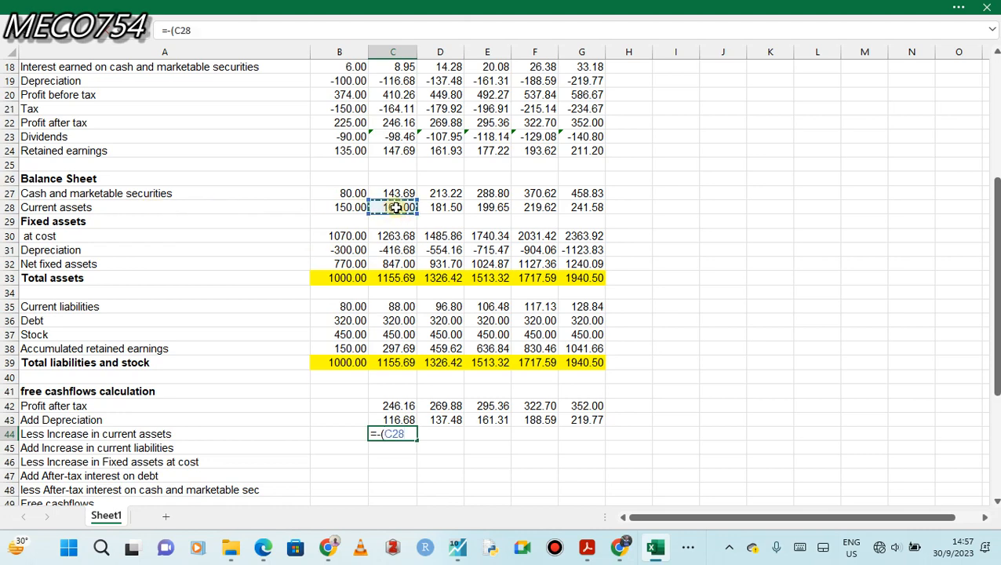
text(-)
click(355, 207)
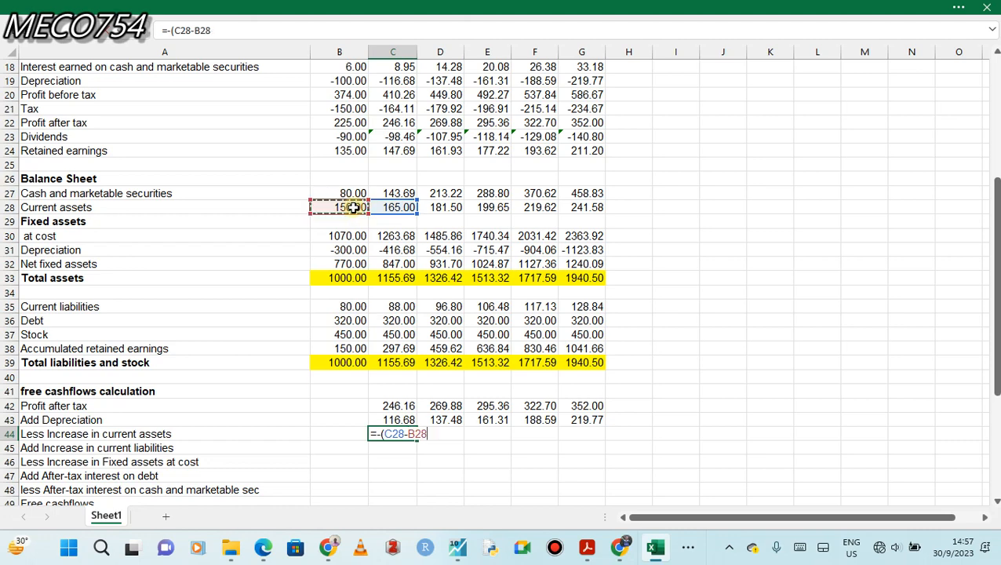
text())
key(Return)
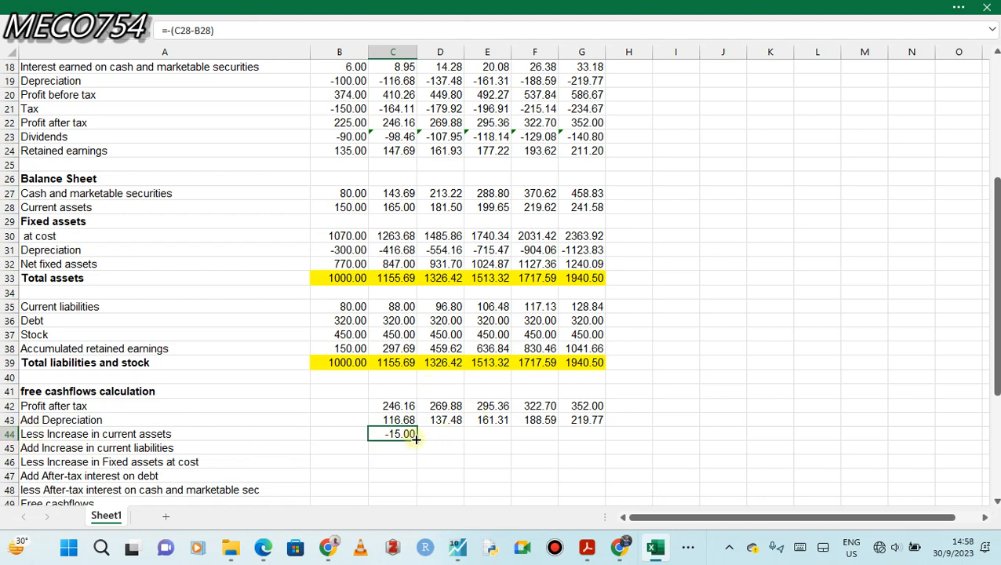
drag(415, 438, 593, 439)
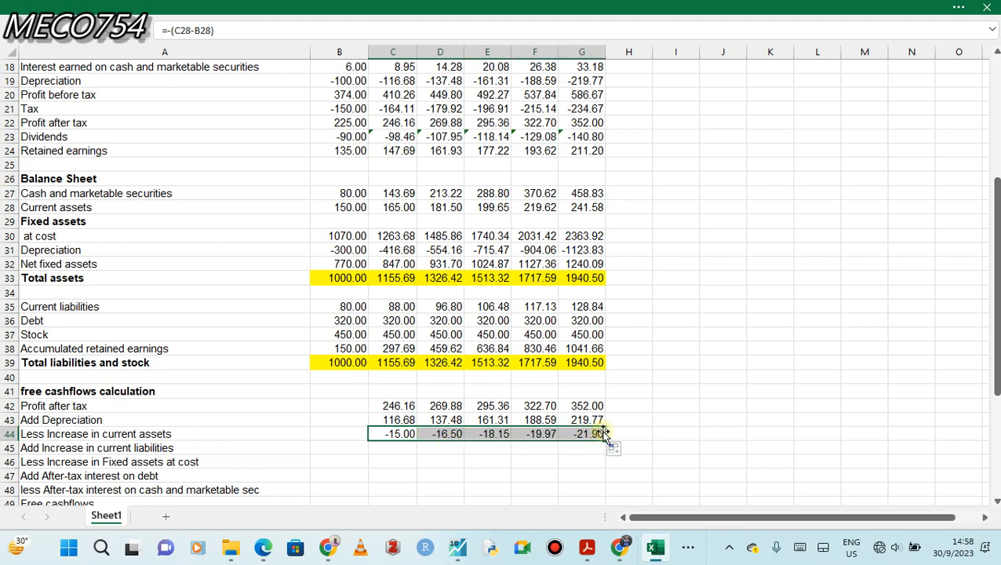
Calculate the increase in current liabilities with =C35-B35 in C45 and fill it across to G45.
click(392, 448)
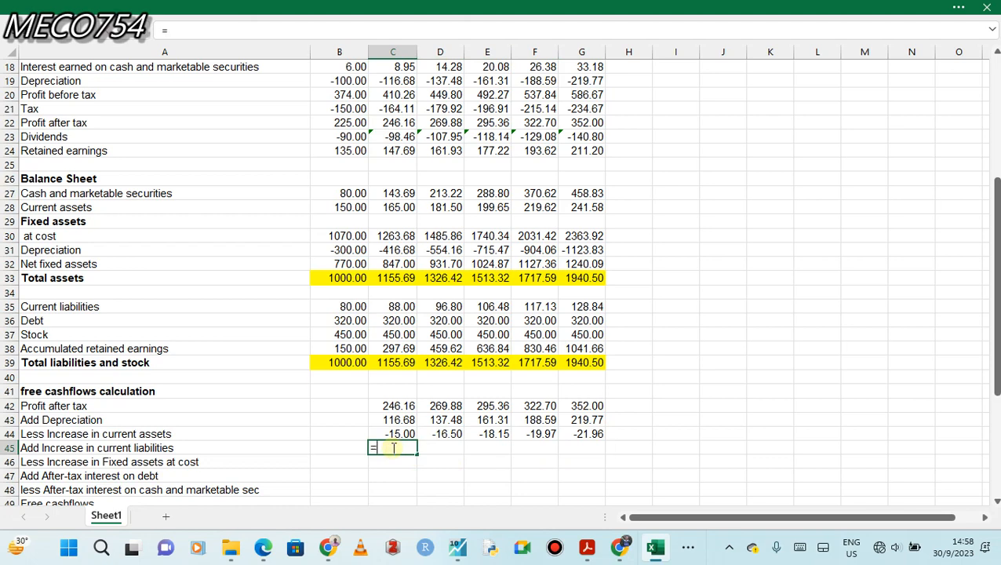
text(=)
click(402, 308)
text(-)
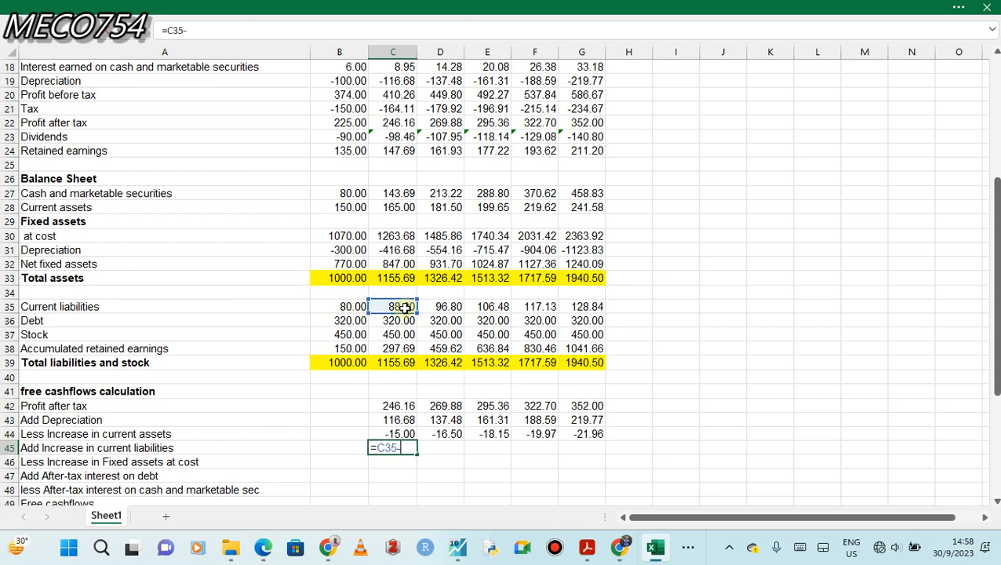
click(345, 305)
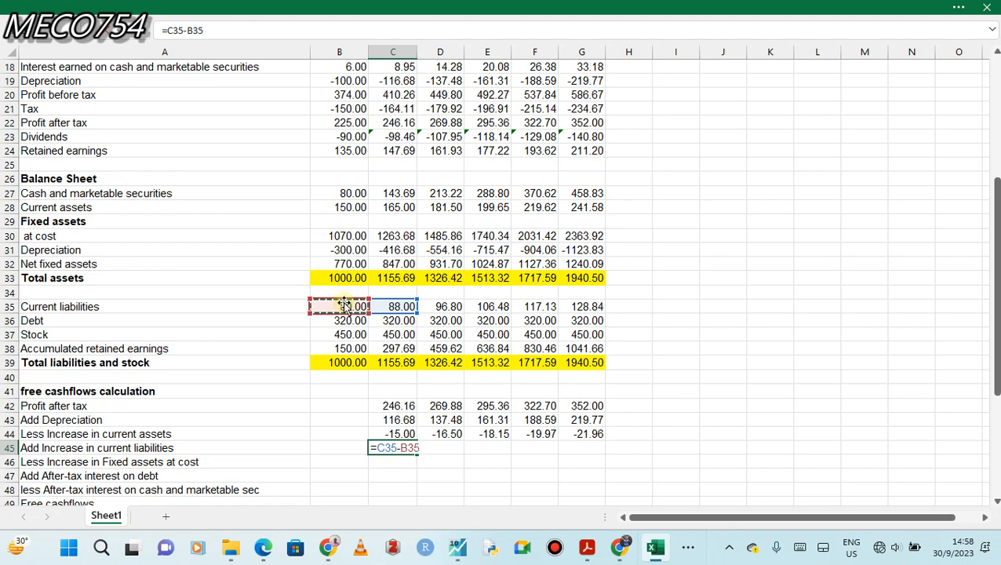
key(Return)
click(401, 447)
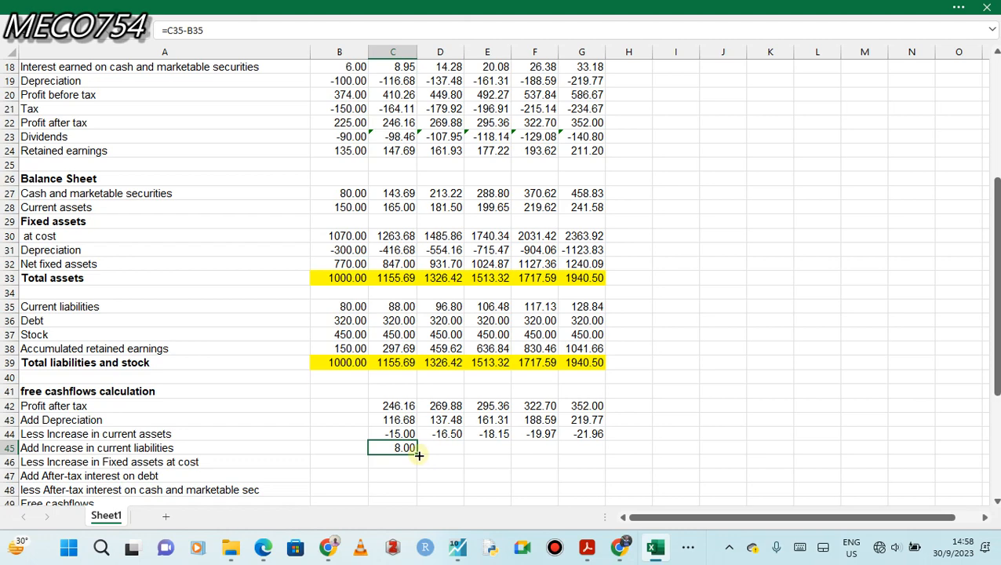
drag(417, 455, 604, 453)
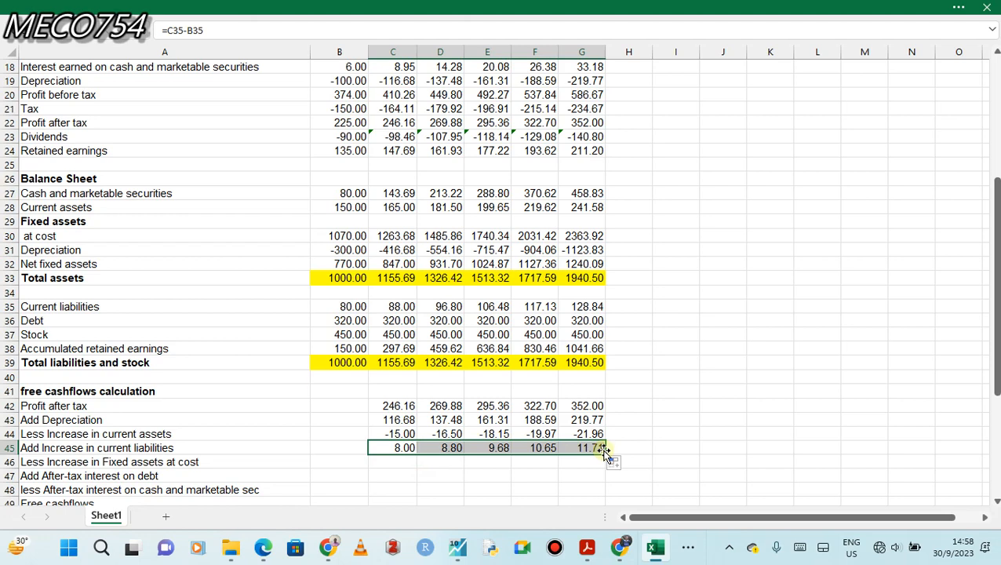
Calculate the deduction for the increase in fixed assets at cost with =-(C30-B30) in C46 and fill it across to G46.
click(381, 463)
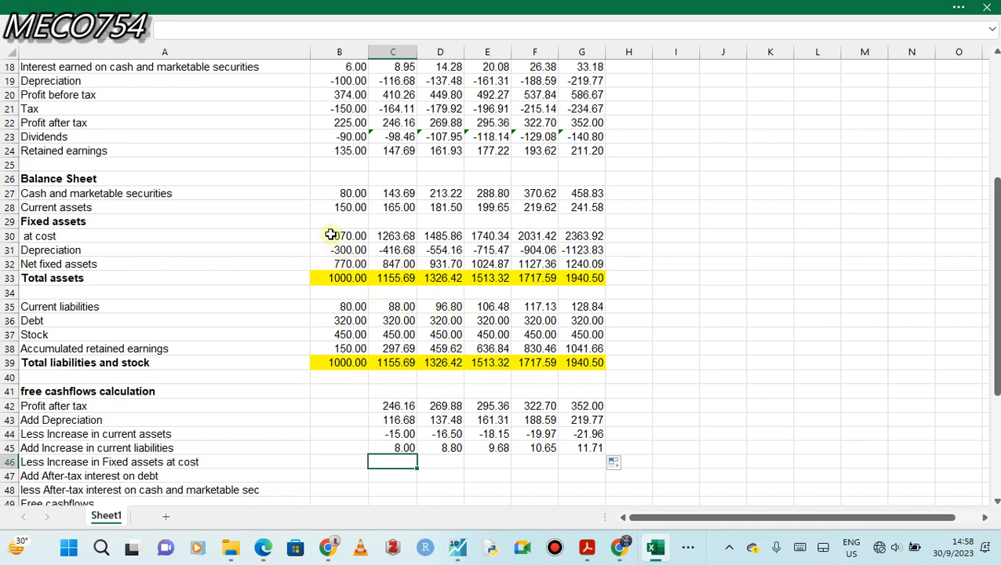
double_click(395, 462)
text(=)
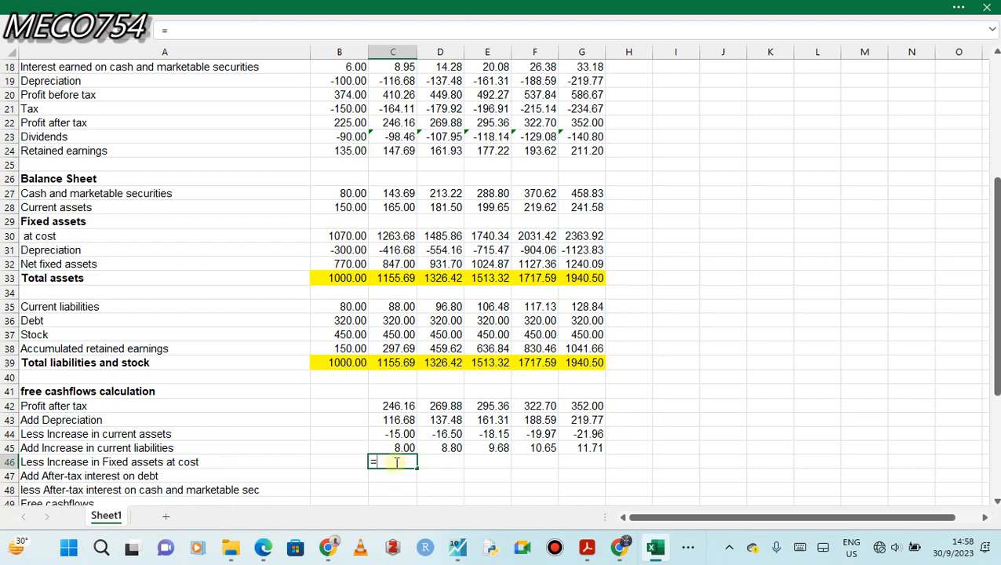
click(397, 234)
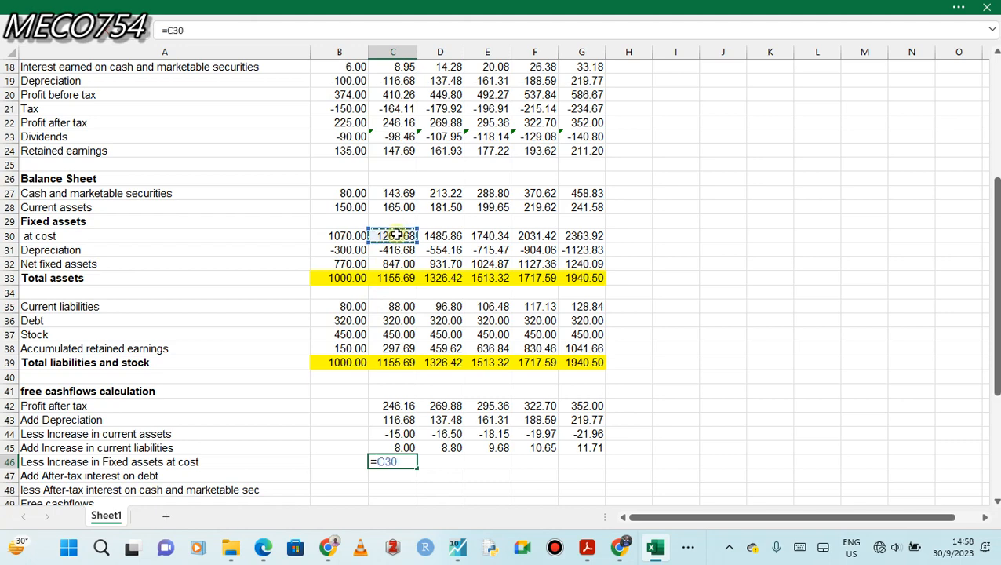
text(-)
click(343, 239)
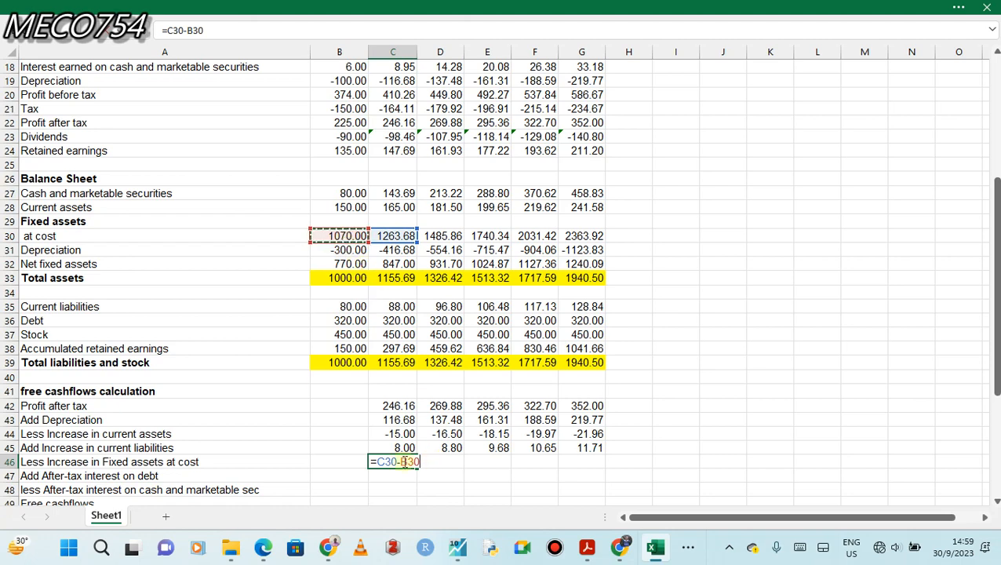
click(378, 461)
text(()
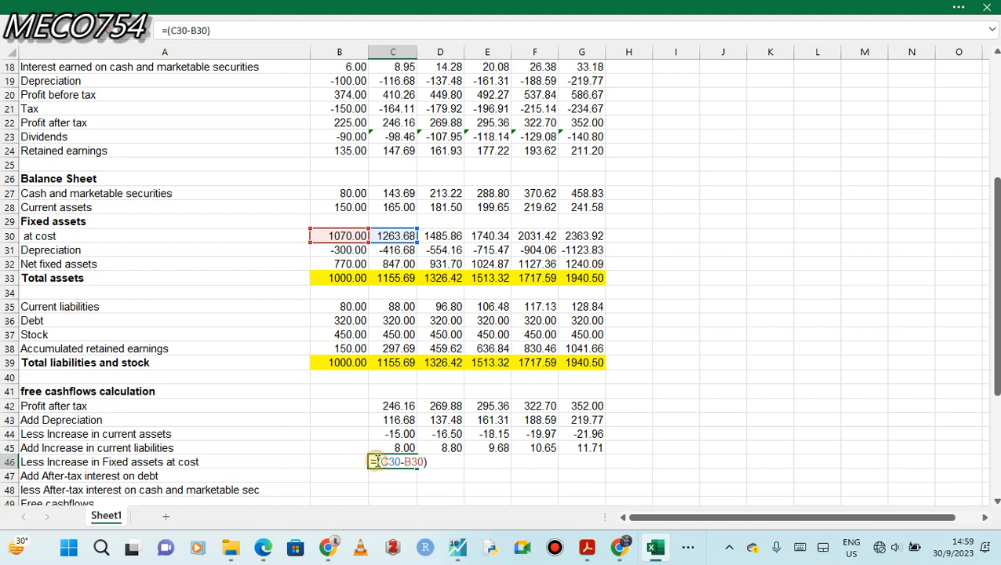
text(-)
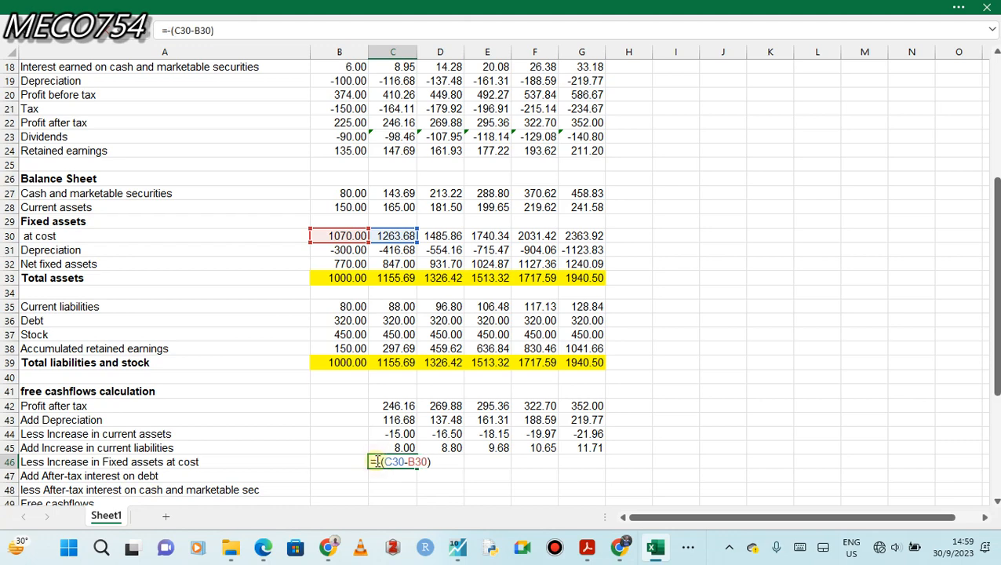
key(Return)
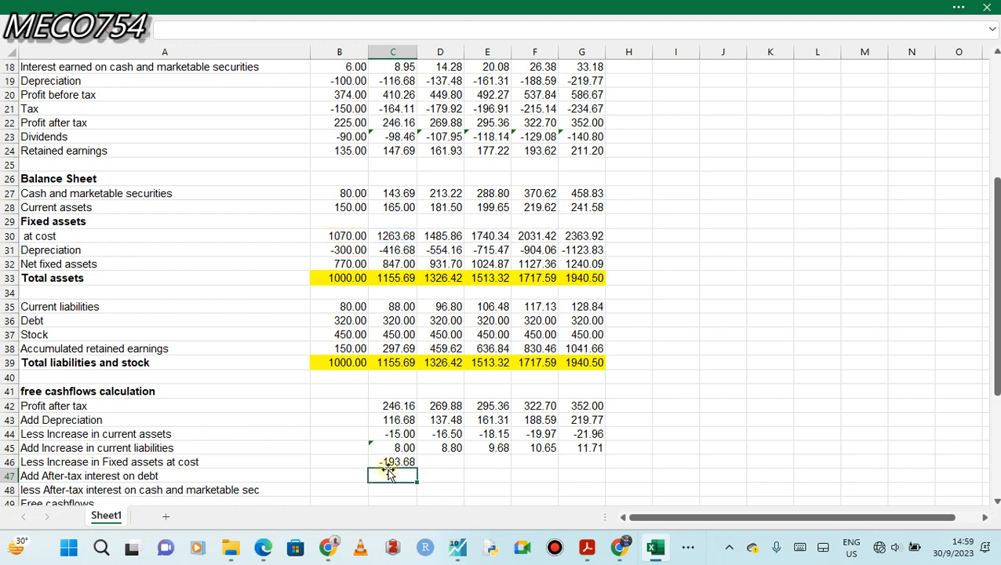
click(407, 461)
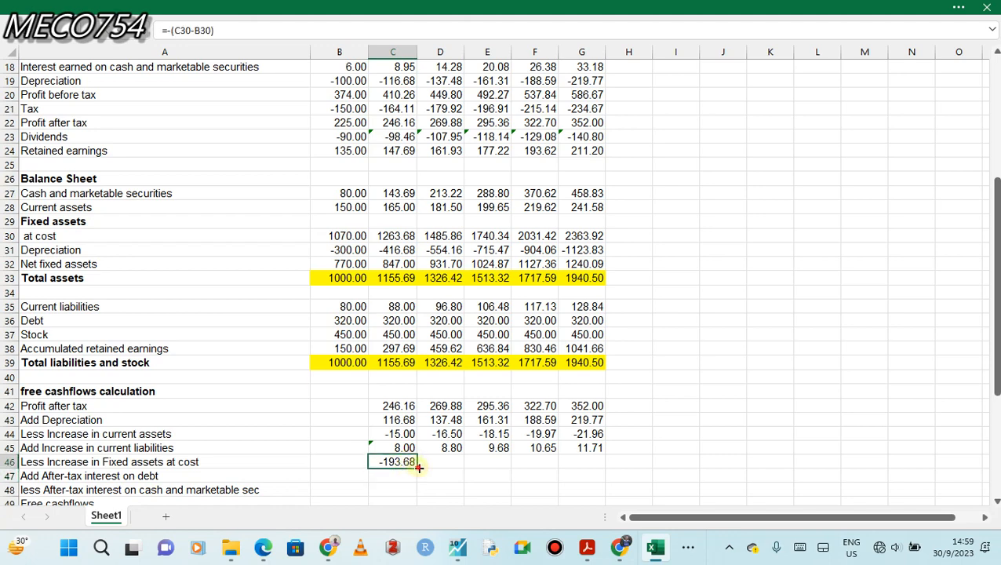
drag(418, 466, 588, 469)
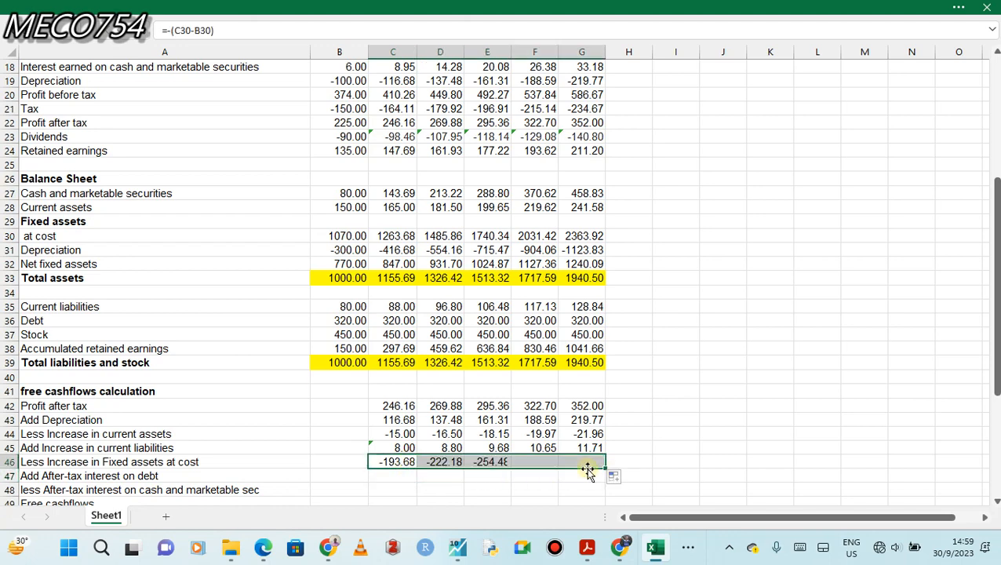
Add back the after-tax interest on debt with =-(C17*(1-$B$10)) in C47 and fill the formula across to G47.
click(397, 480)
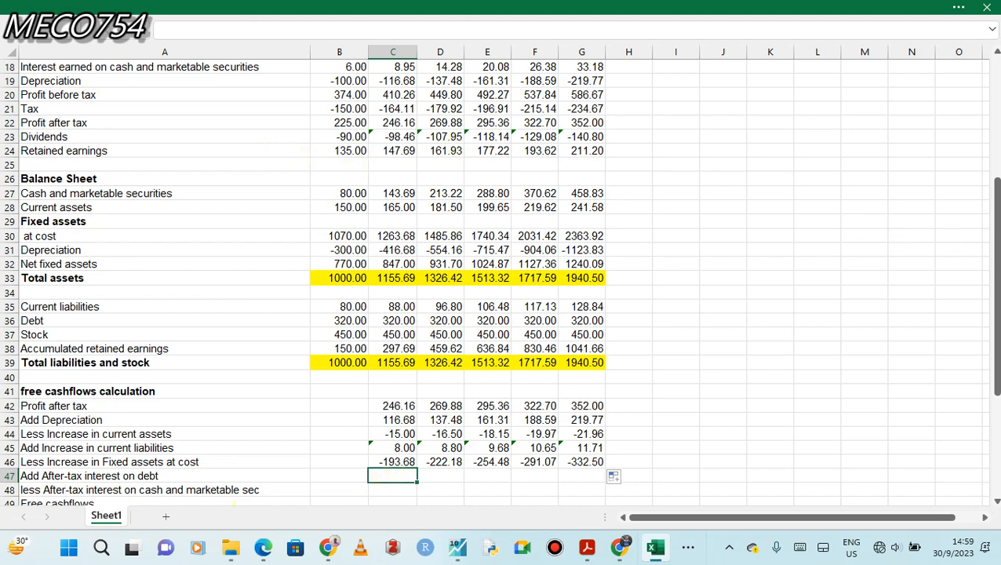
drag(996, 265, 996, 205)
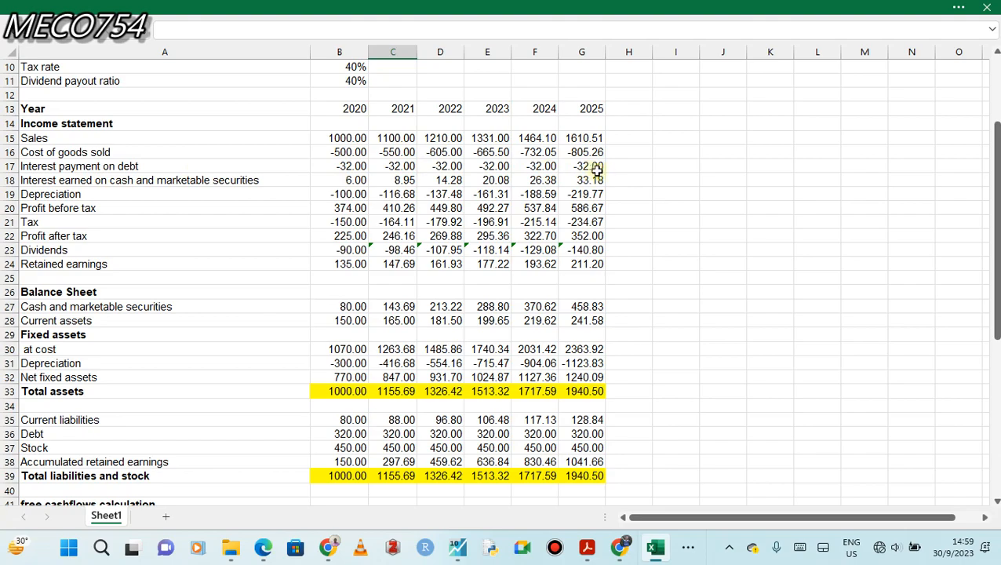
drag(996, 216, 996, 256)
scroll(499, 283, down, 2)
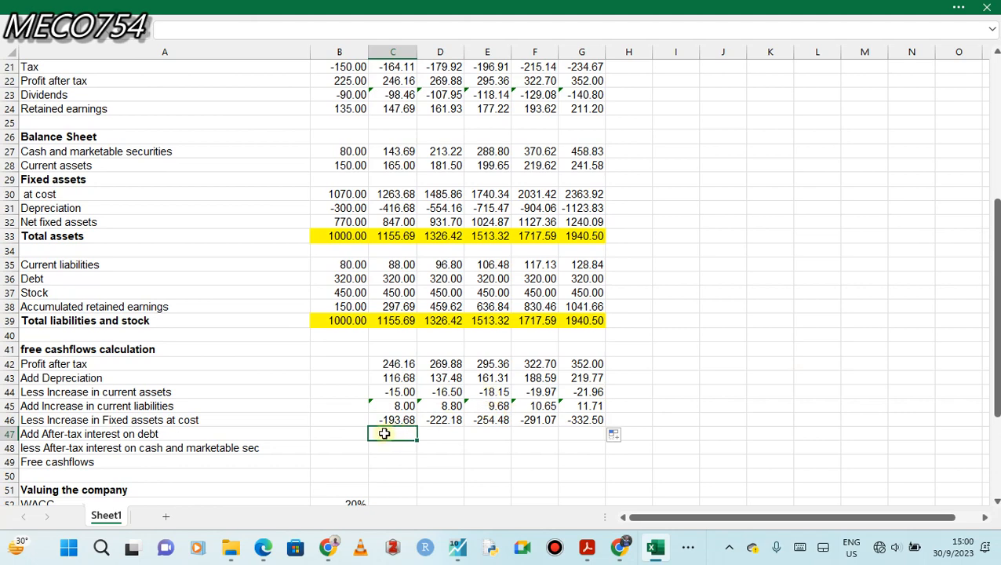
text(=-()
drag(997, 368, 992, 331)
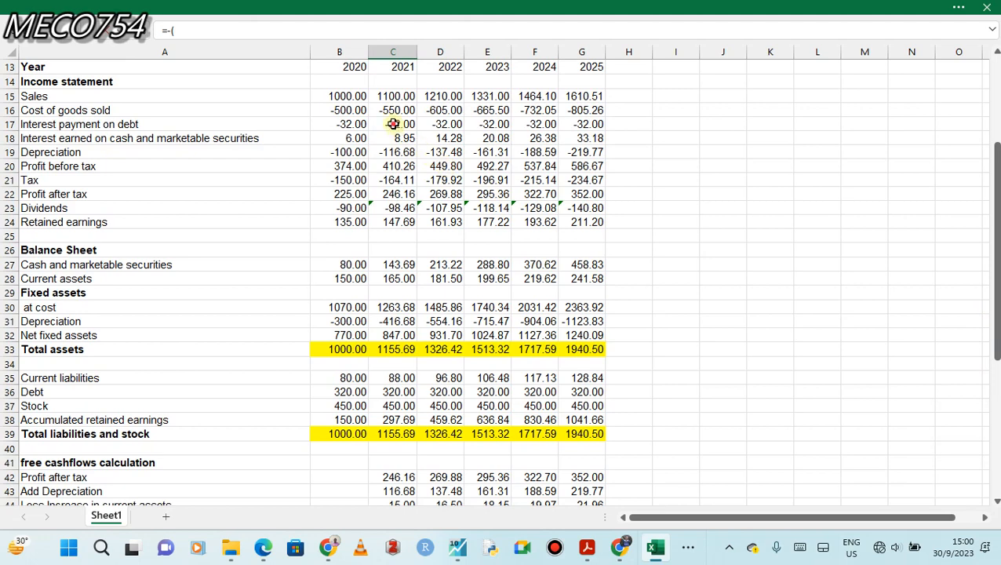
click(393, 124)
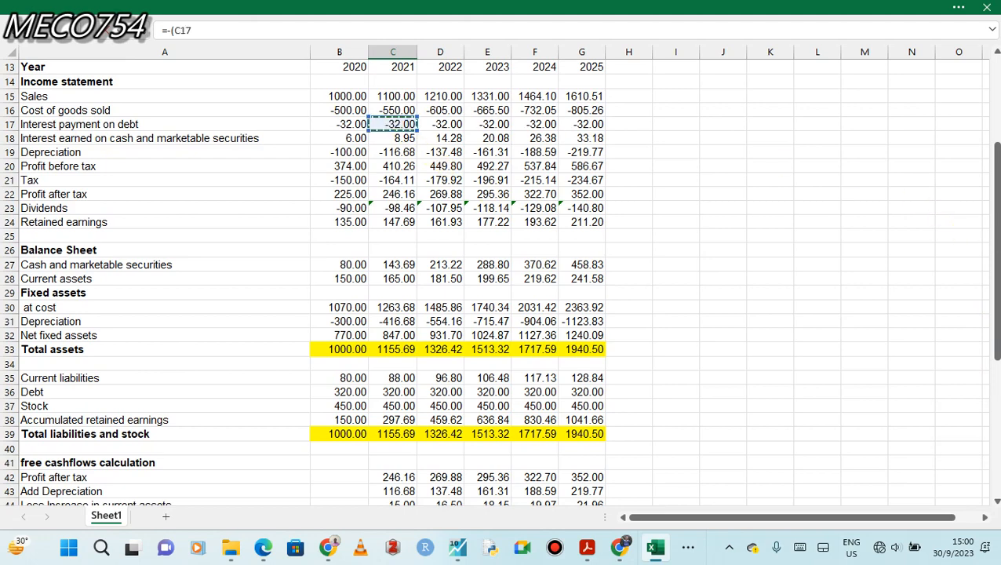
drag(995, 231, 995, 323)
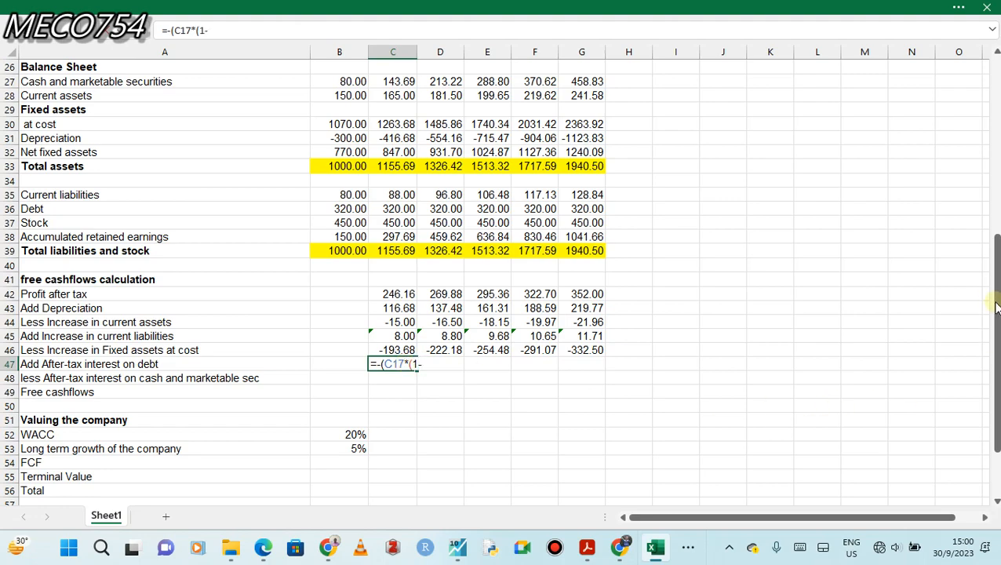
drag(998, 306, 998, 196)
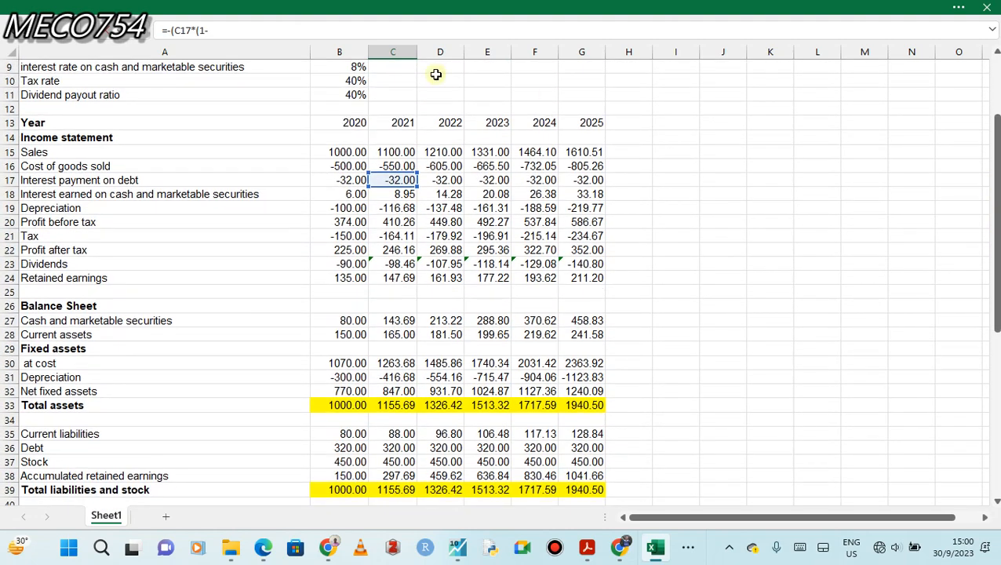
click(347, 80)
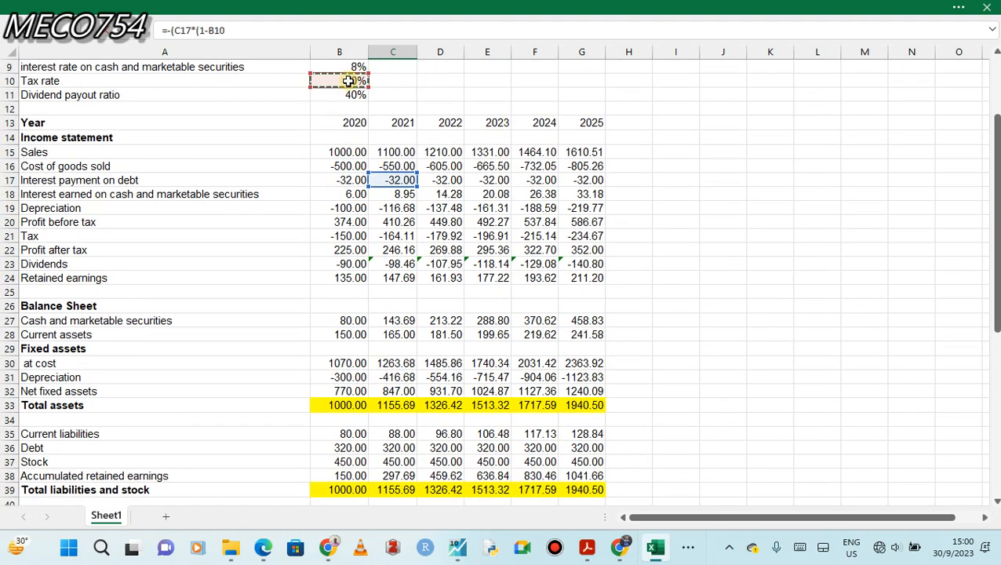
click(210, 30)
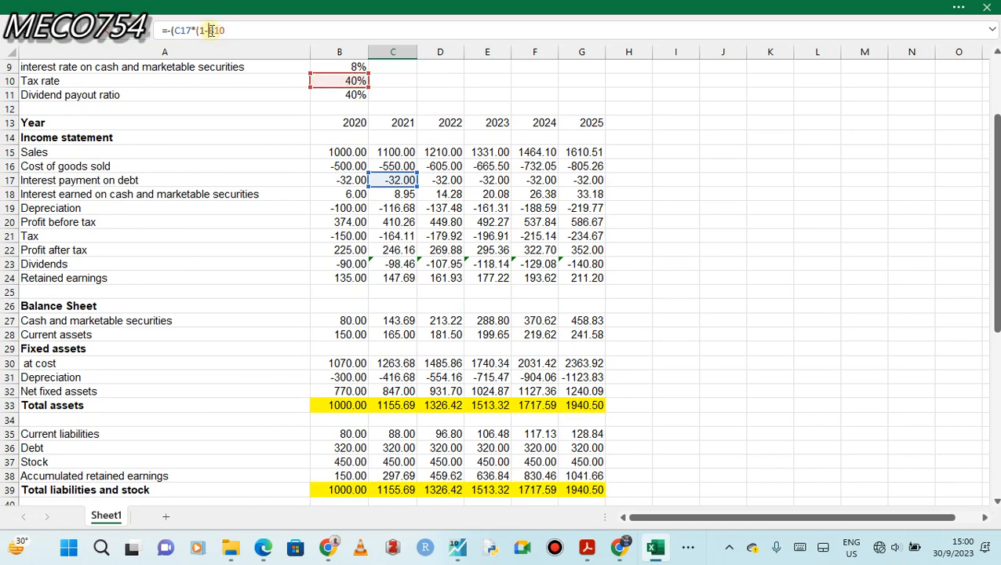
text($B$)
click(235, 32)
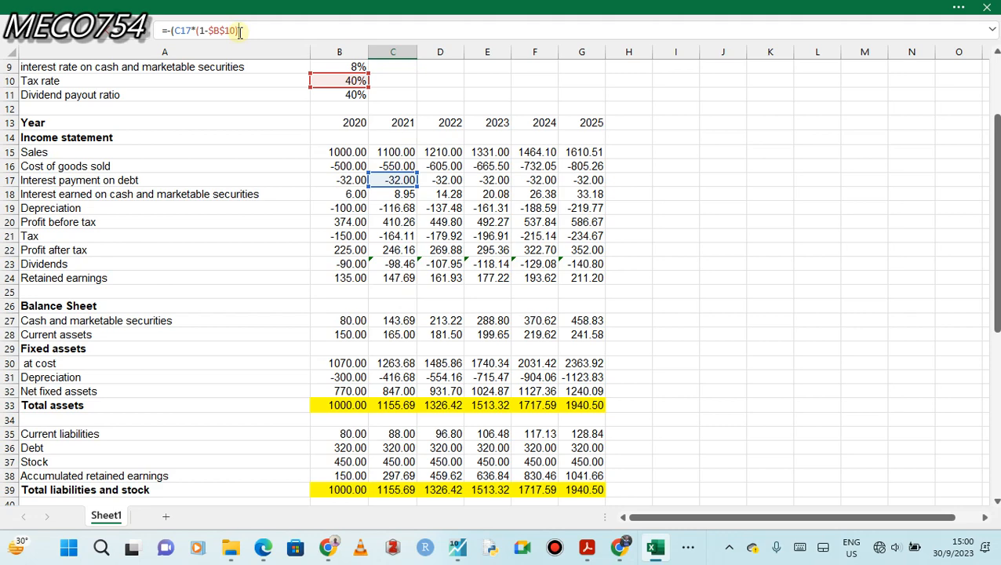
text()))
key(Return)
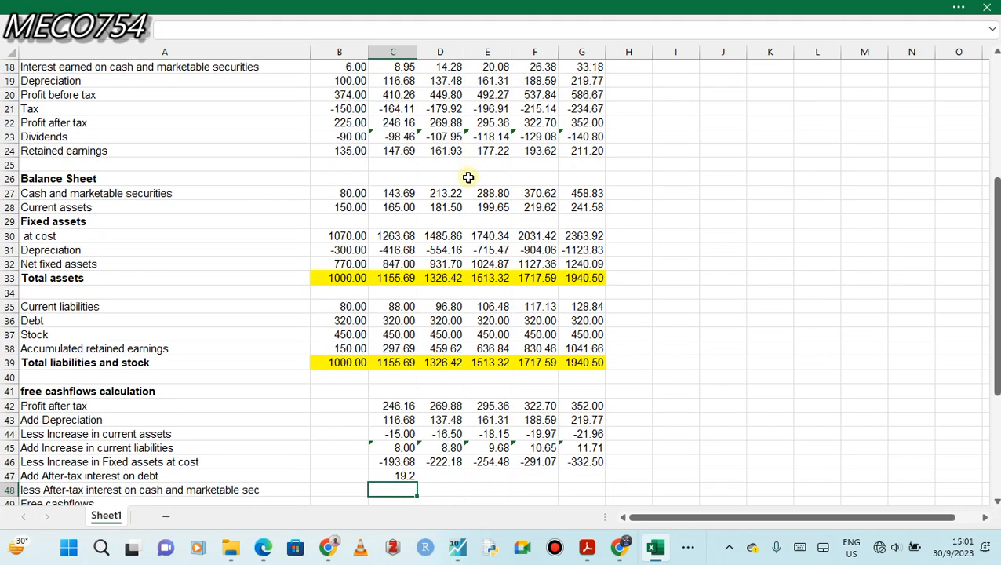
click(392, 472)
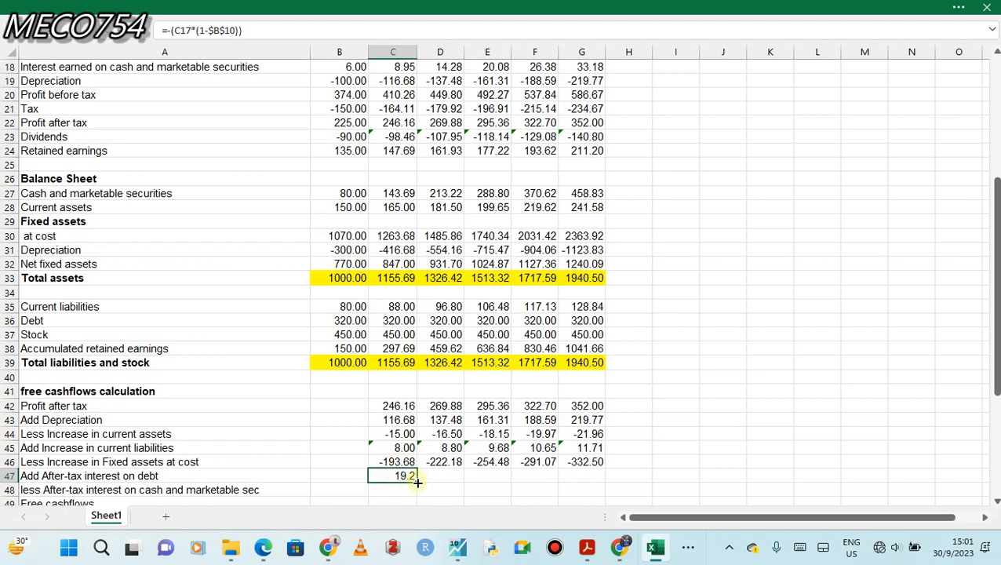
drag(420, 483, 593, 487)
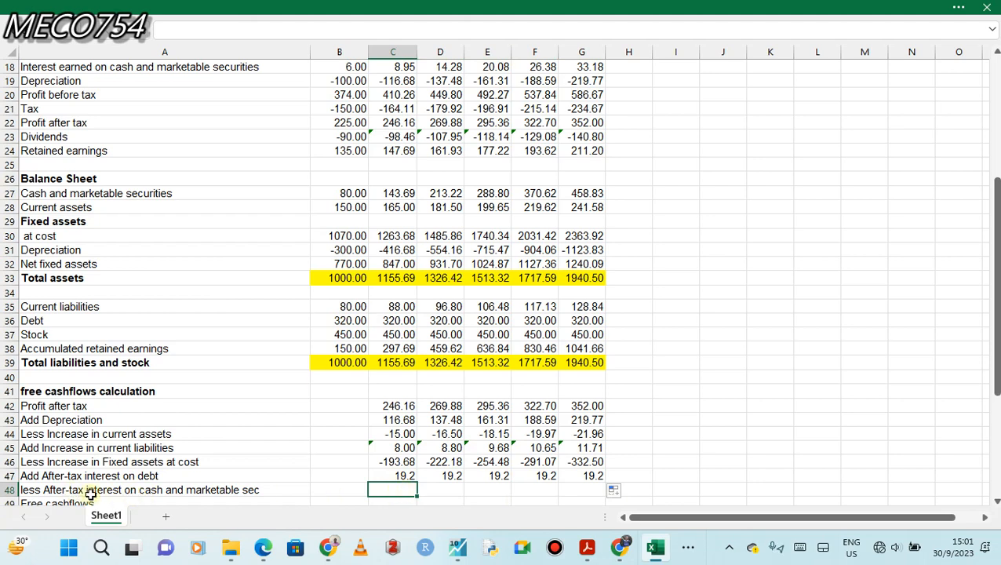
Deduct the after-tax interest on cash and marketable securities with =-(C18*(1-$B$10)) in C48 and fill it across to G48.
double_click(396, 490)
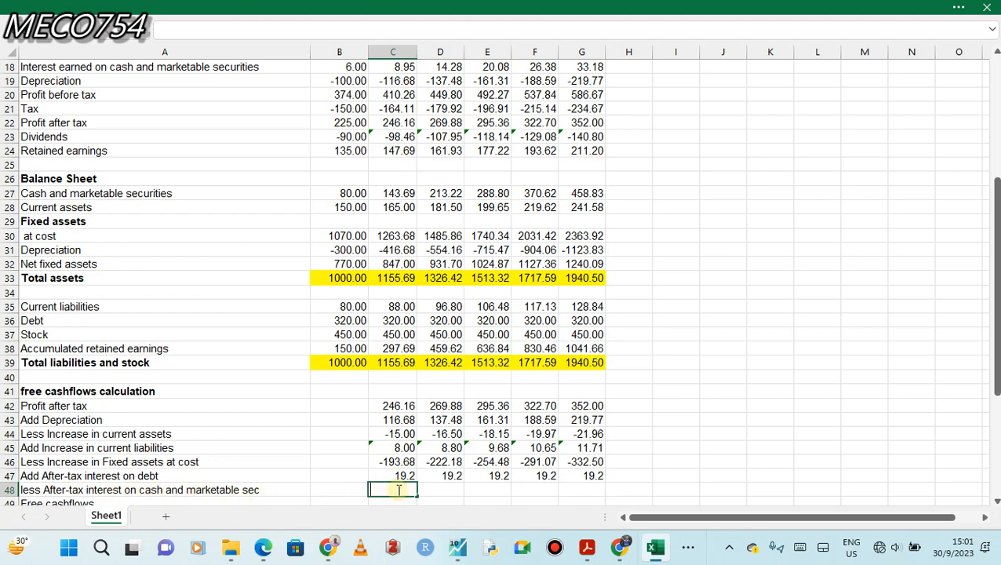
text(=-)
text(()
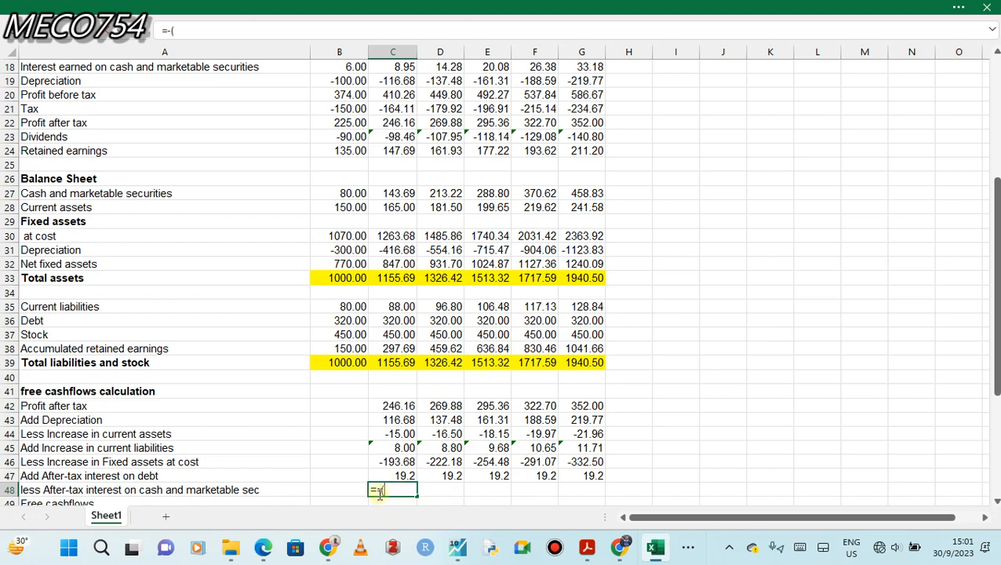
click(401, 68)
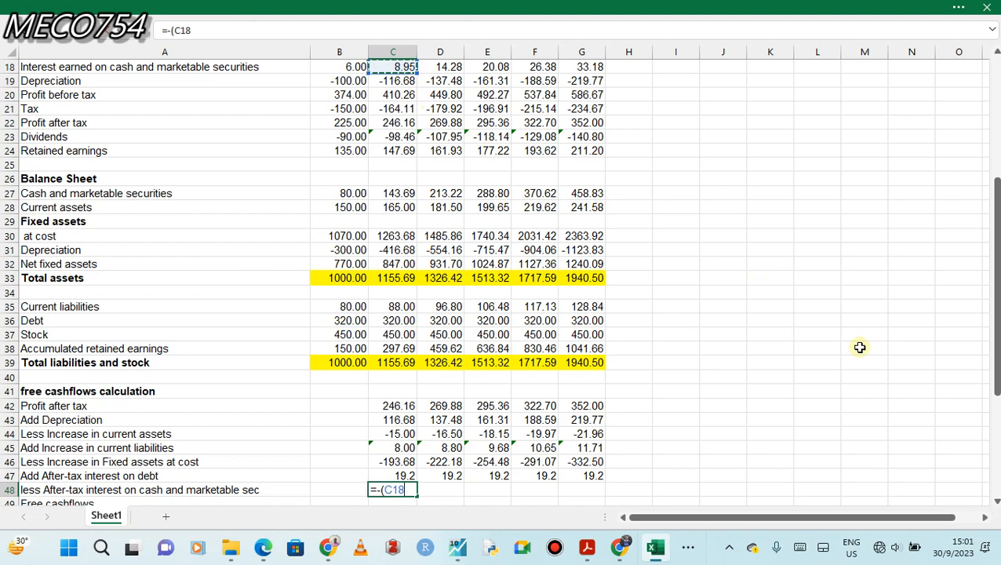
text(*(1-)
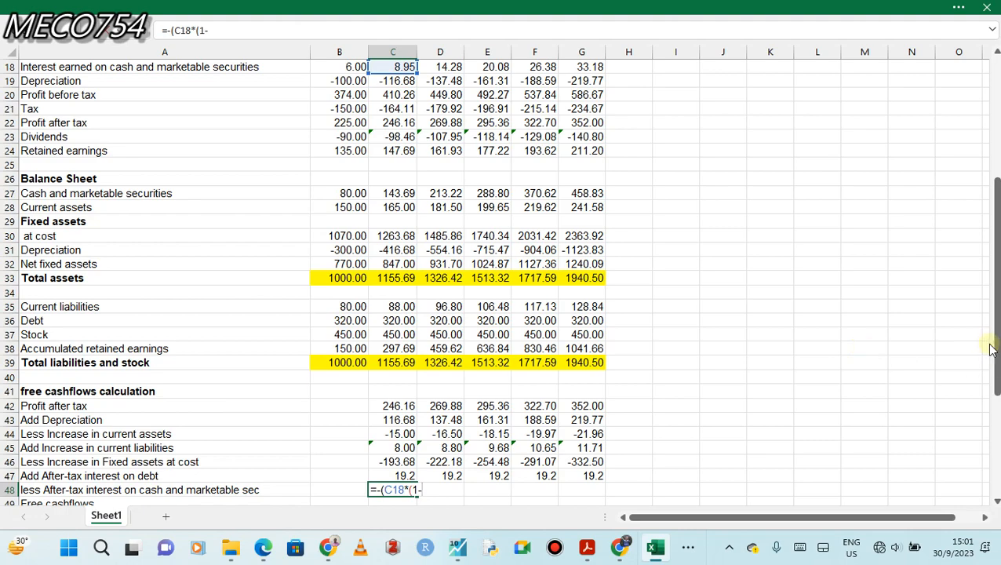
drag(992, 344, 978, 237)
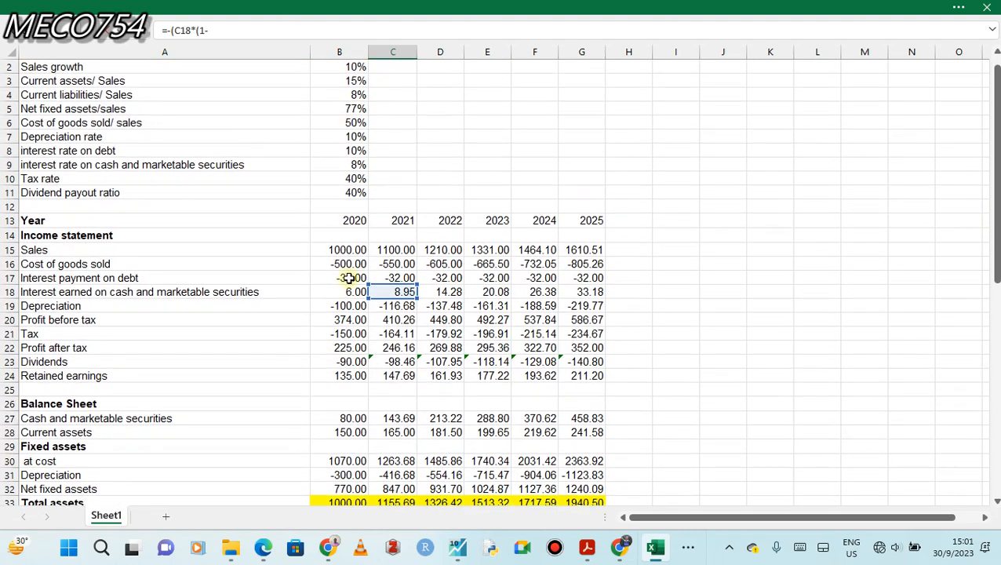
click(348, 179)
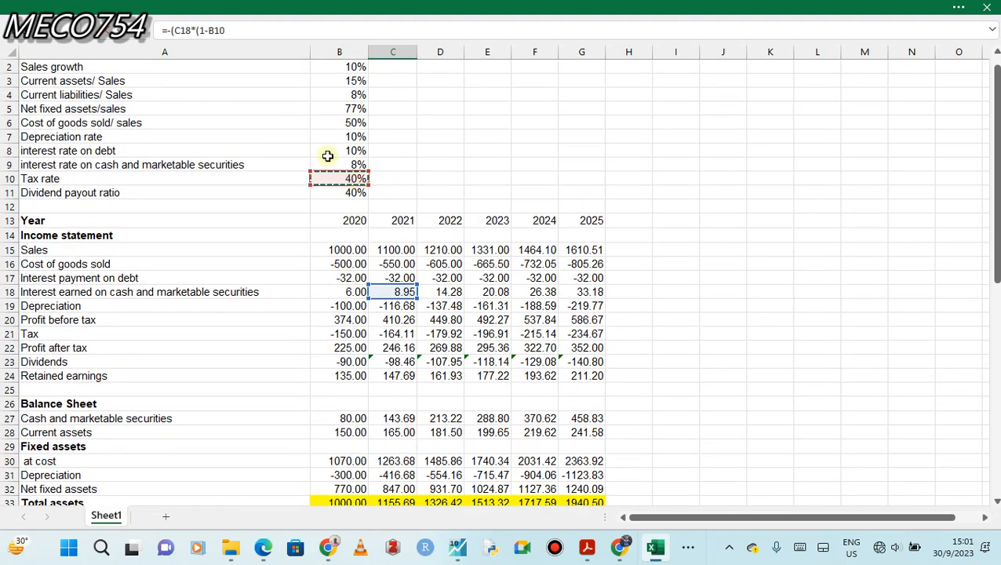
click(211, 30)
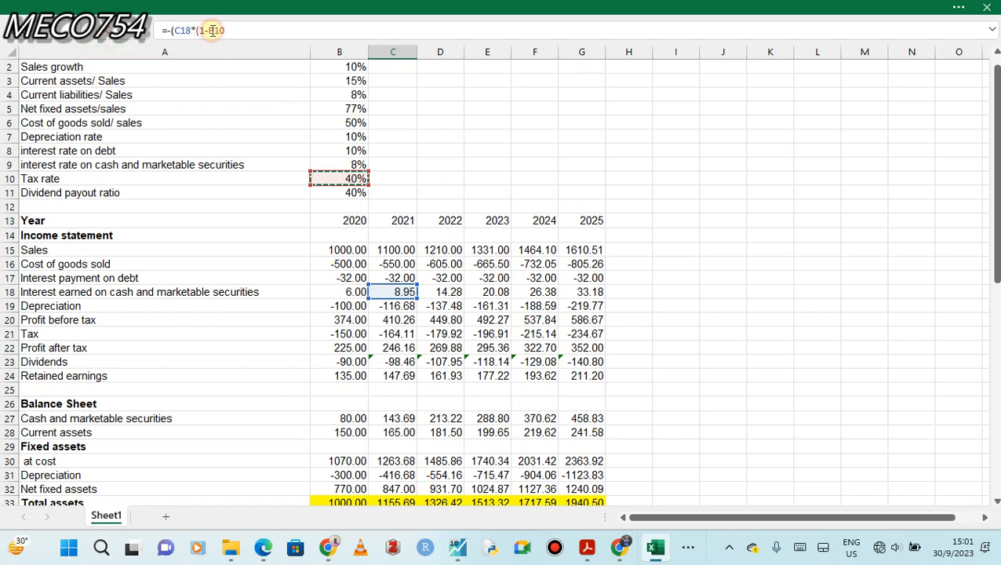
key(F4)
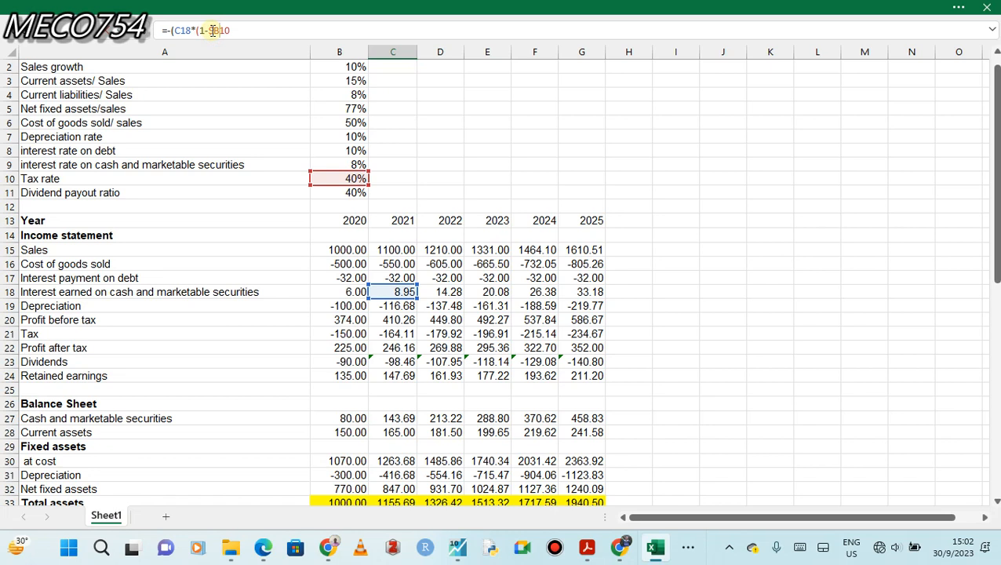
text($10))
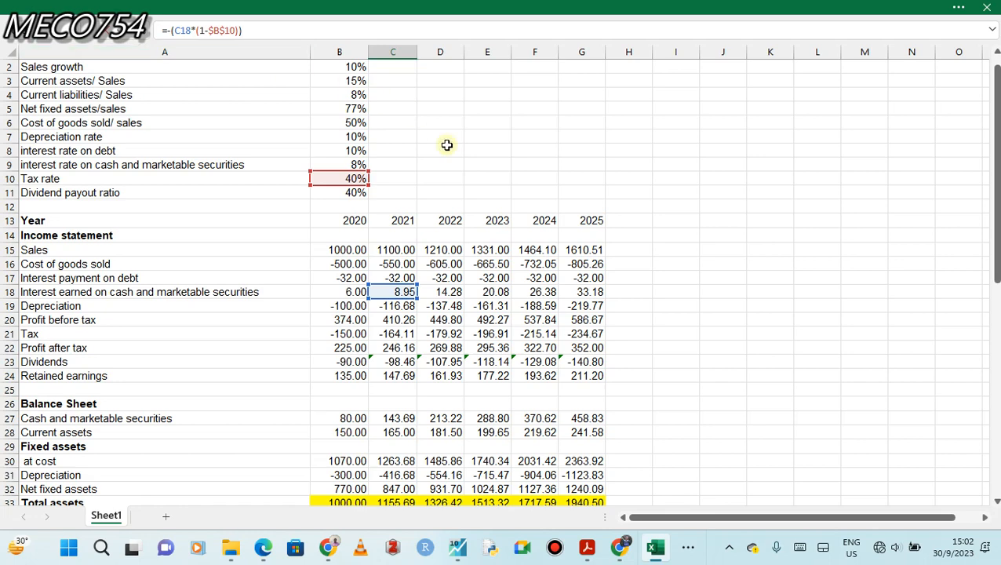
key(Return)
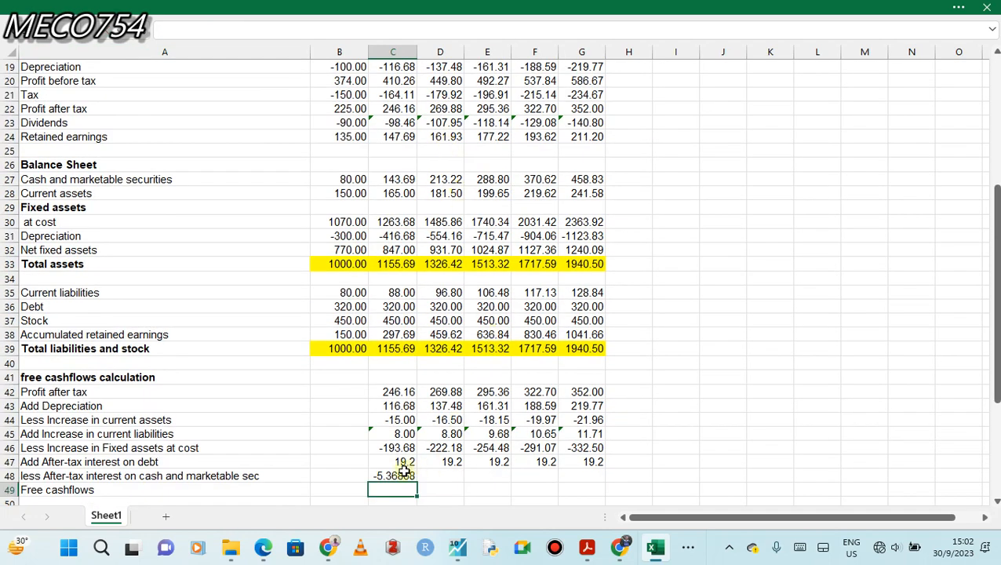
click(403, 469)
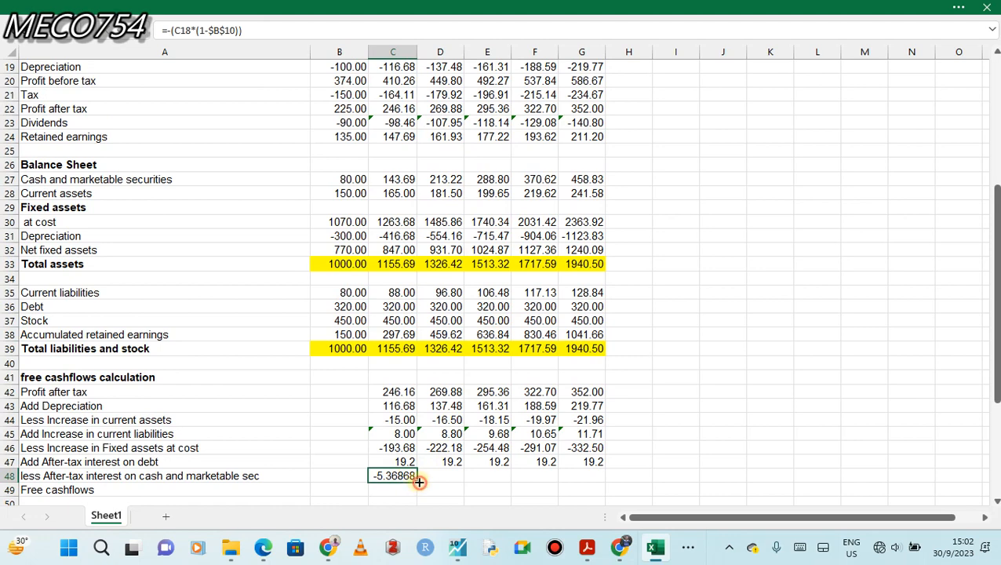
drag(415, 482, 585, 479)
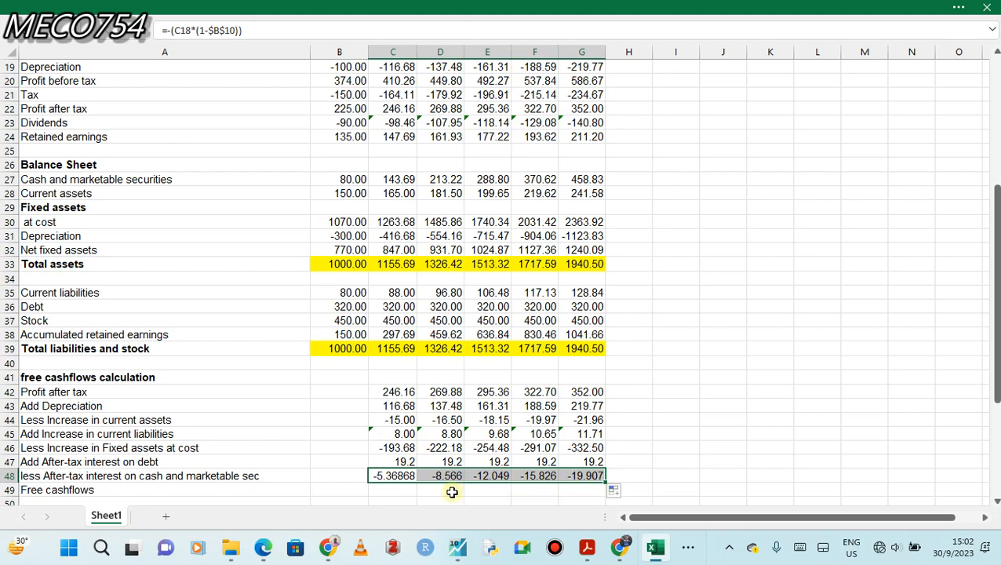
Total the free cashflows with =SUM(C42:C48) in C49 and fill the formula across to G49.
click(384, 487)
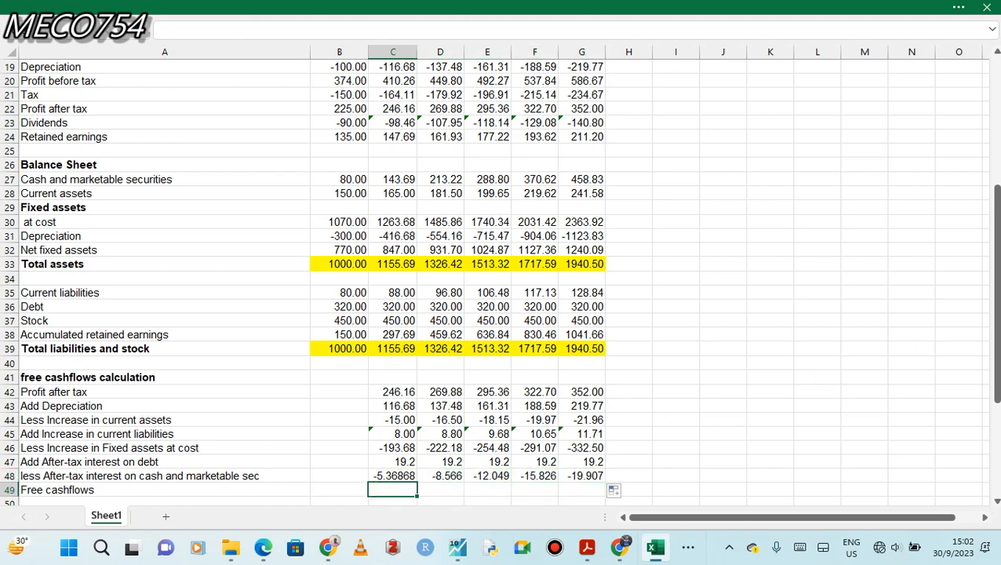
drag(996, 316, 996, 371)
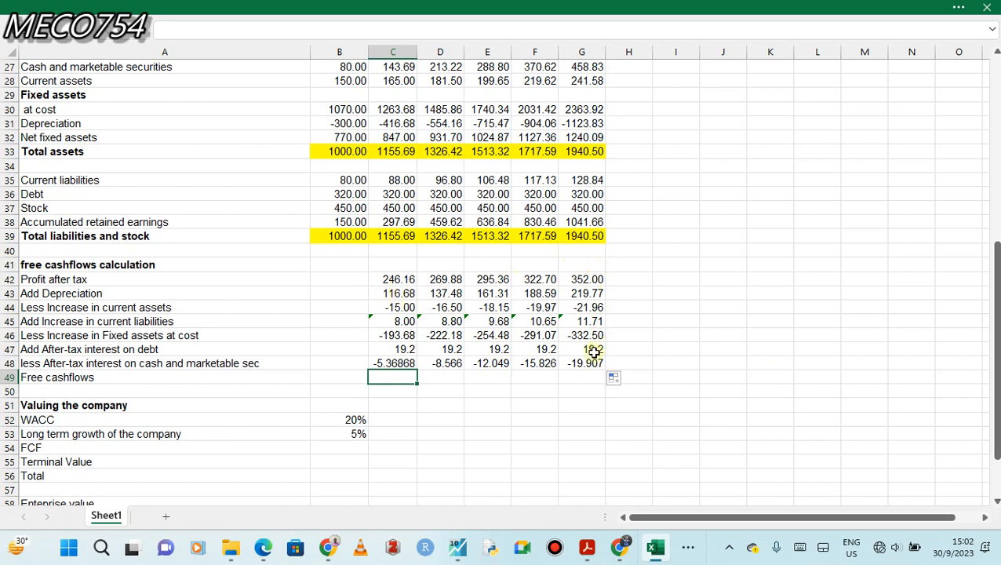
double_click(379, 377)
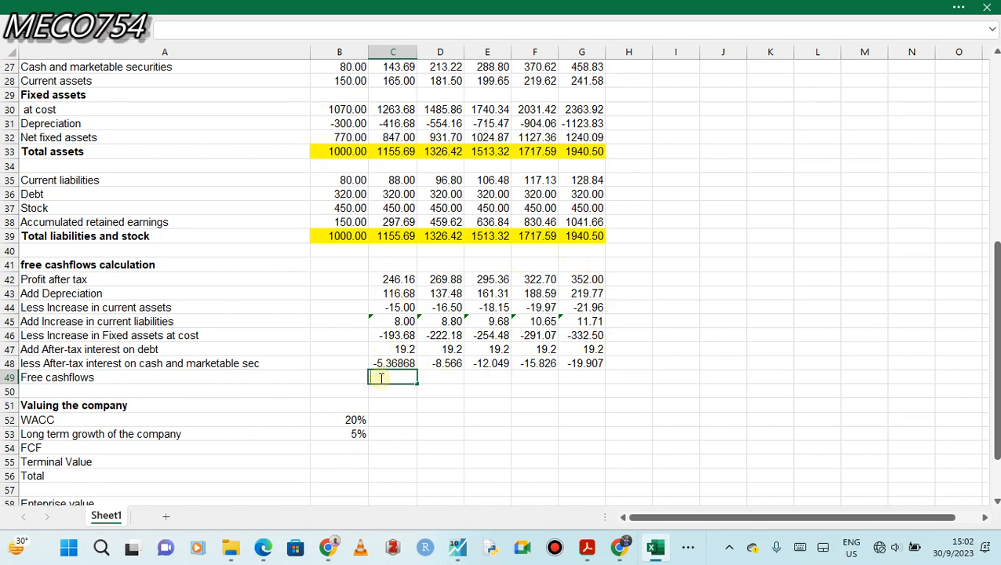
text(=su)
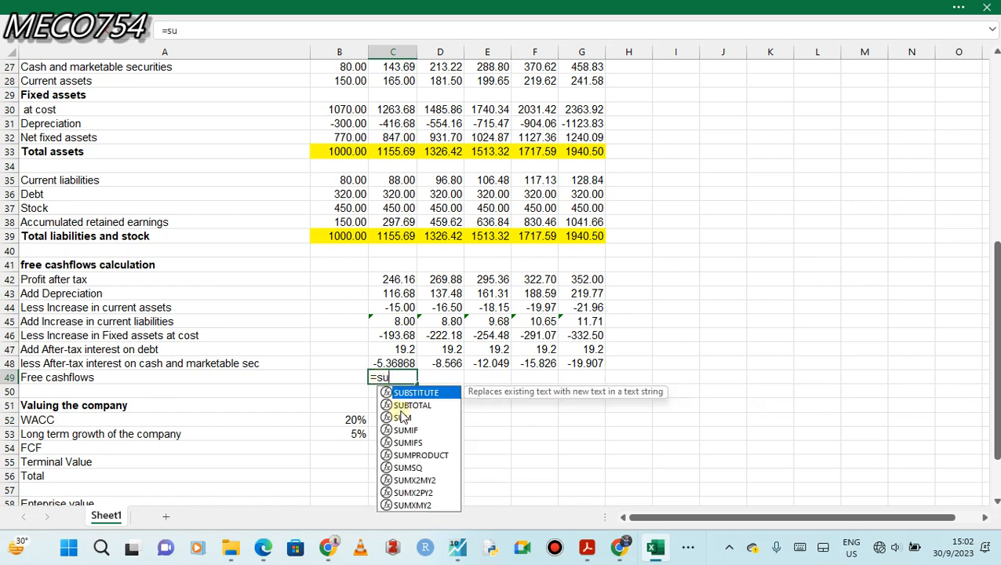
double_click(400, 417)
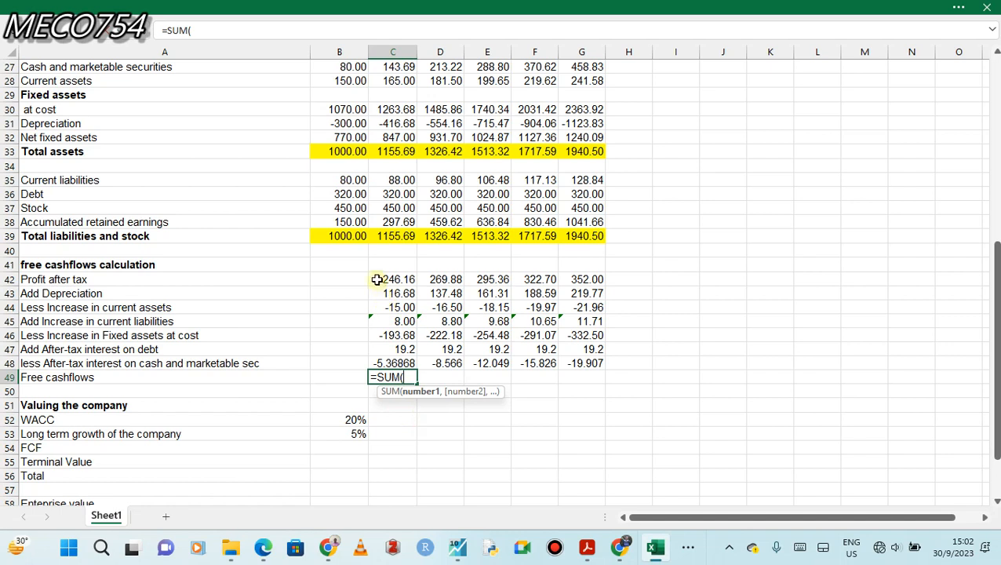
drag(383, 280, 400, 362)
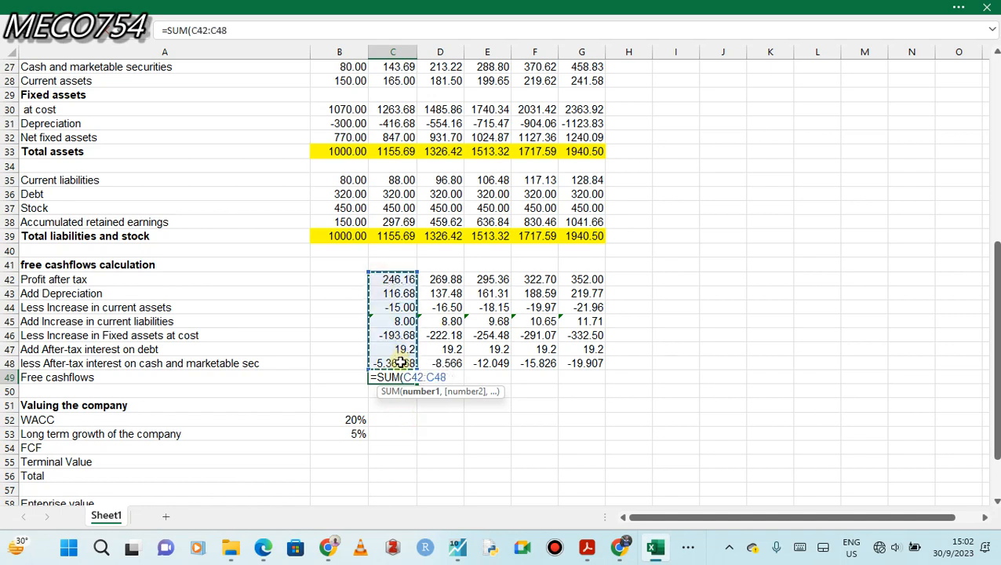
key(Return)
click(399, 378)
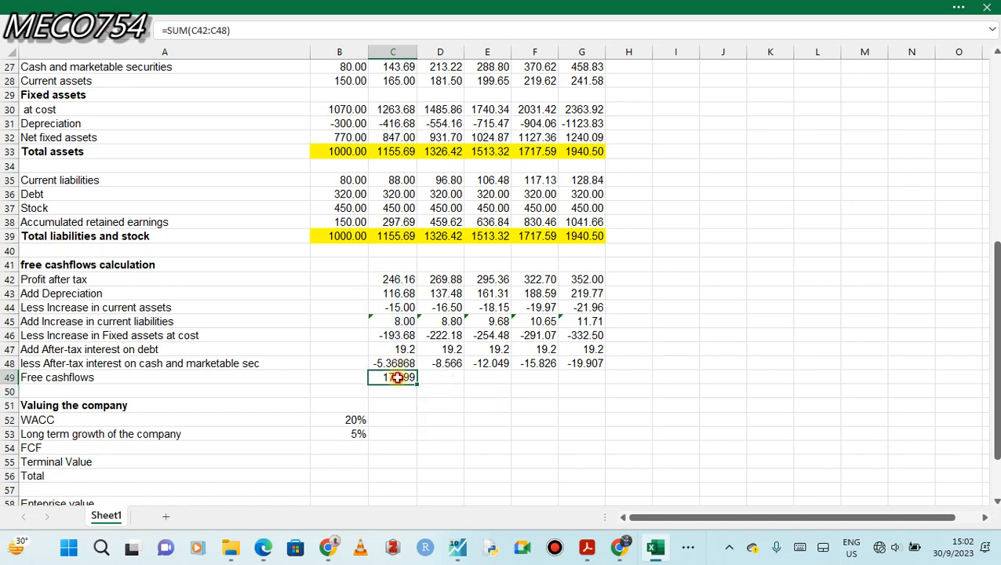
drag(470, 387, 591, 380)
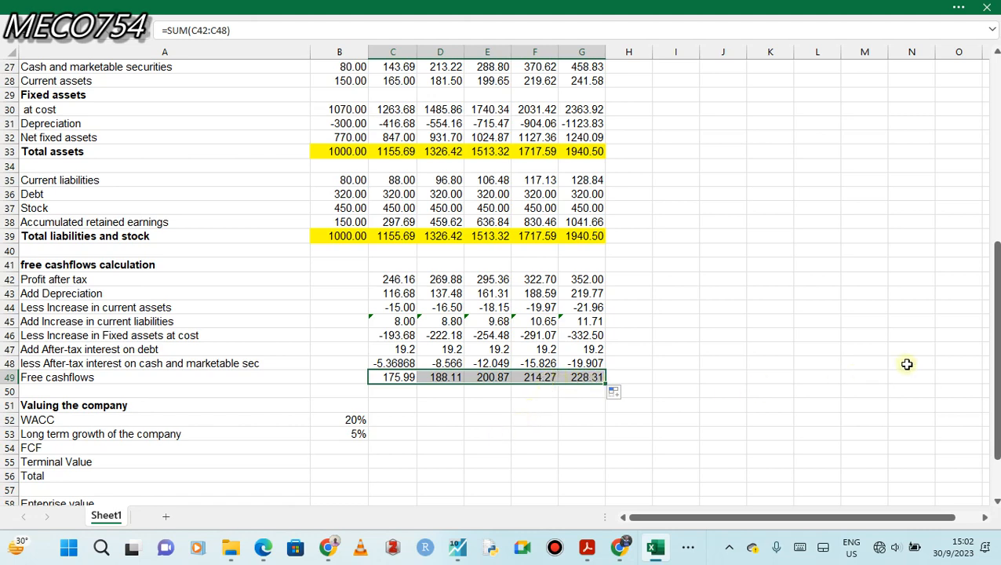
click(734, 356)
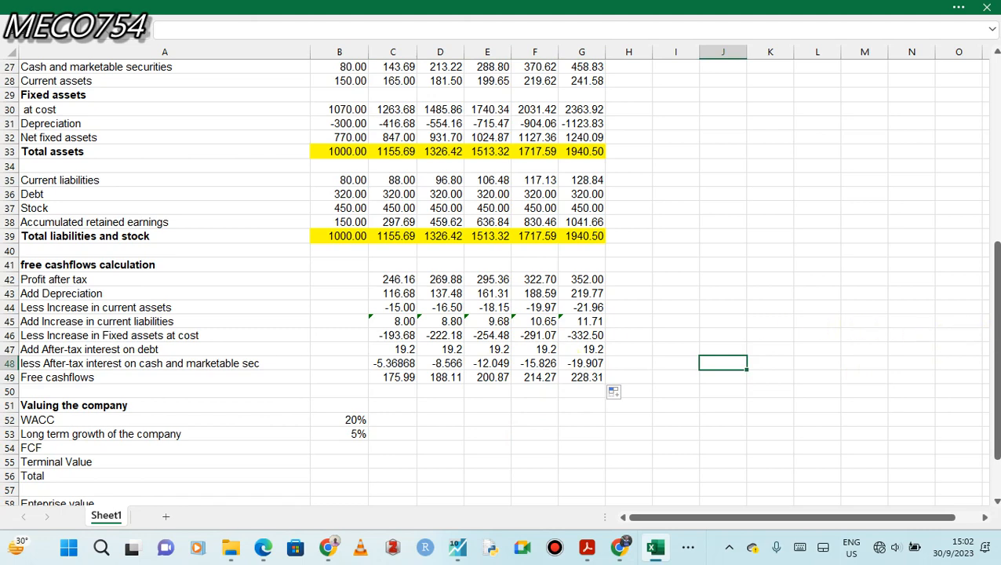
Insert the word "rate" in the A53 label so it reads "Long term growth rate of the company".
drag(996, 330, 996, 364)
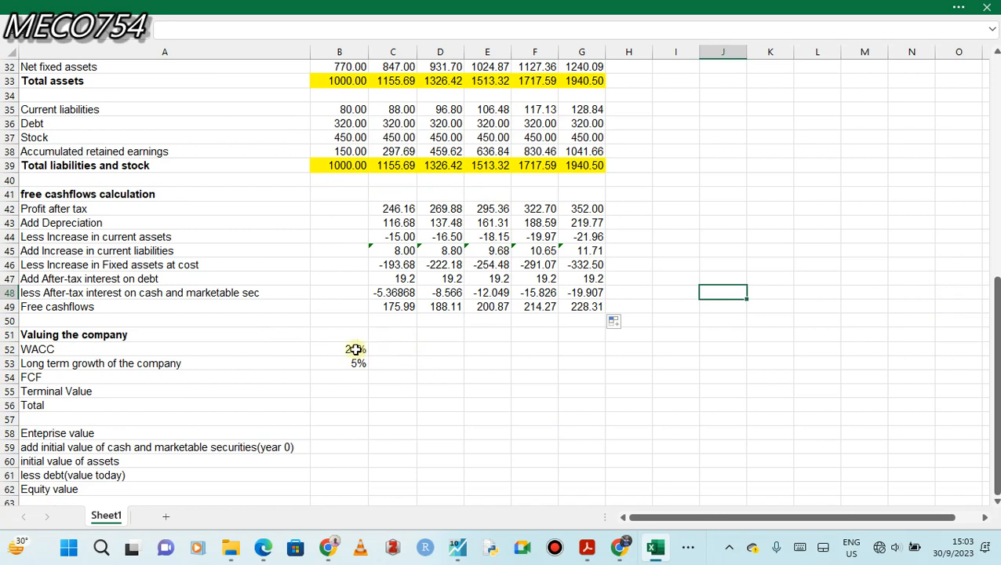
click(347, 350)
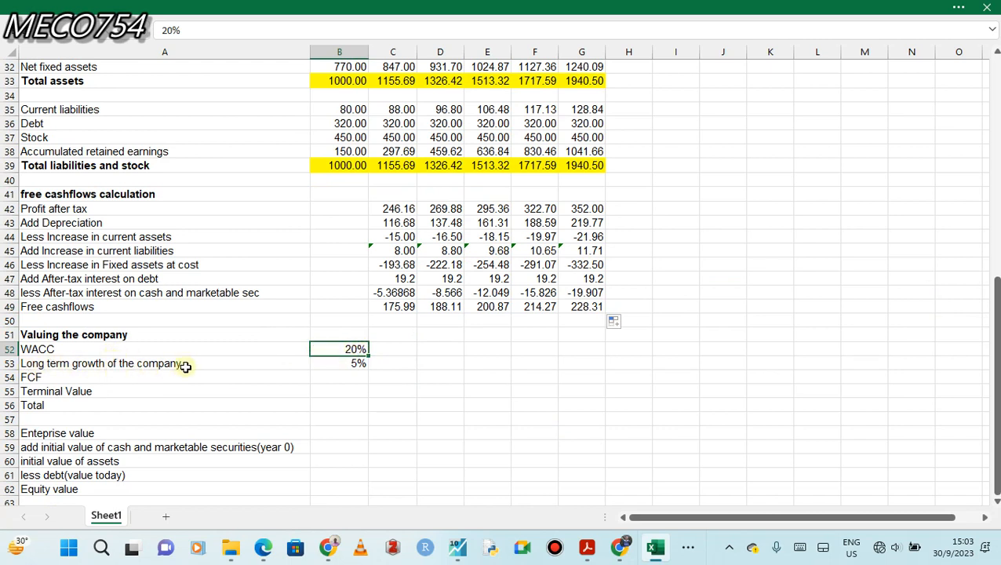
click(103, 363)
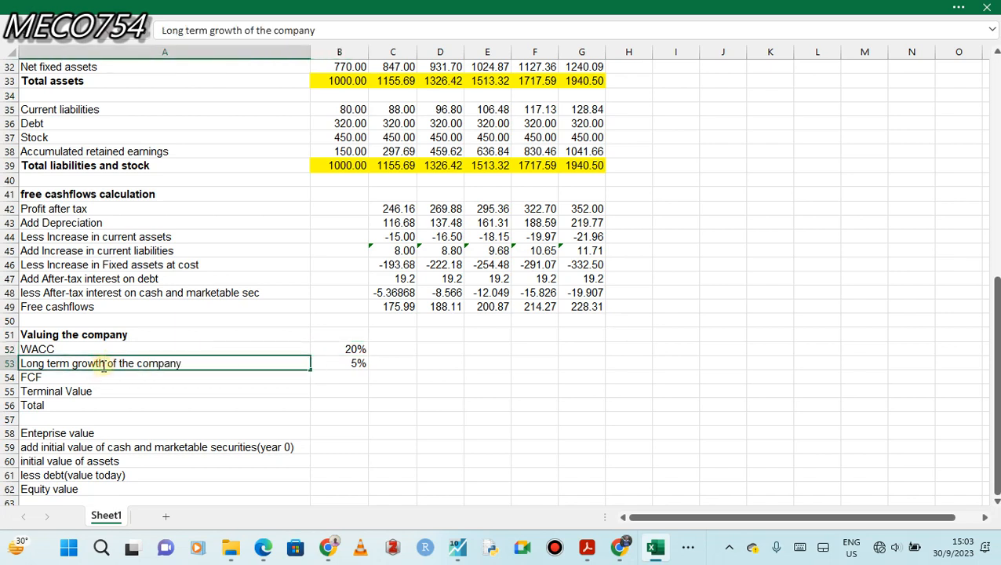
text(rate)
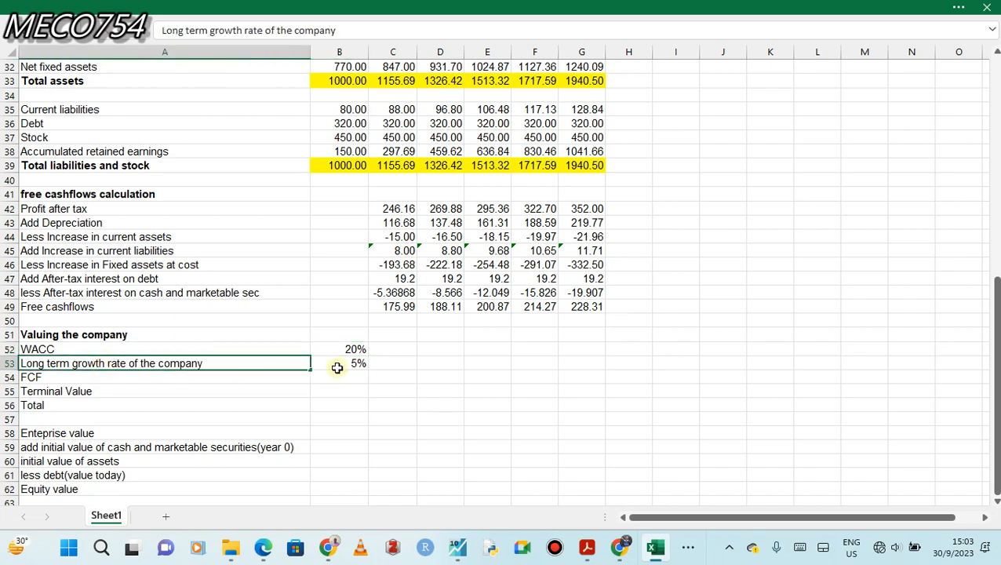
click(349, 365)
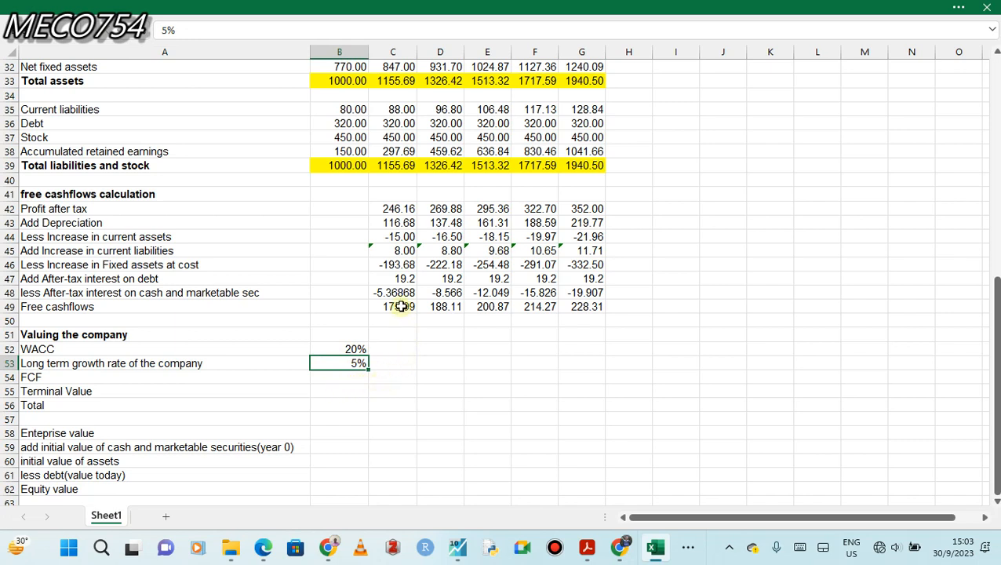
Link the valuation section's FCF row to the free cashflows with =C49 in C54 and fill it across to G54.
click(391, 377)
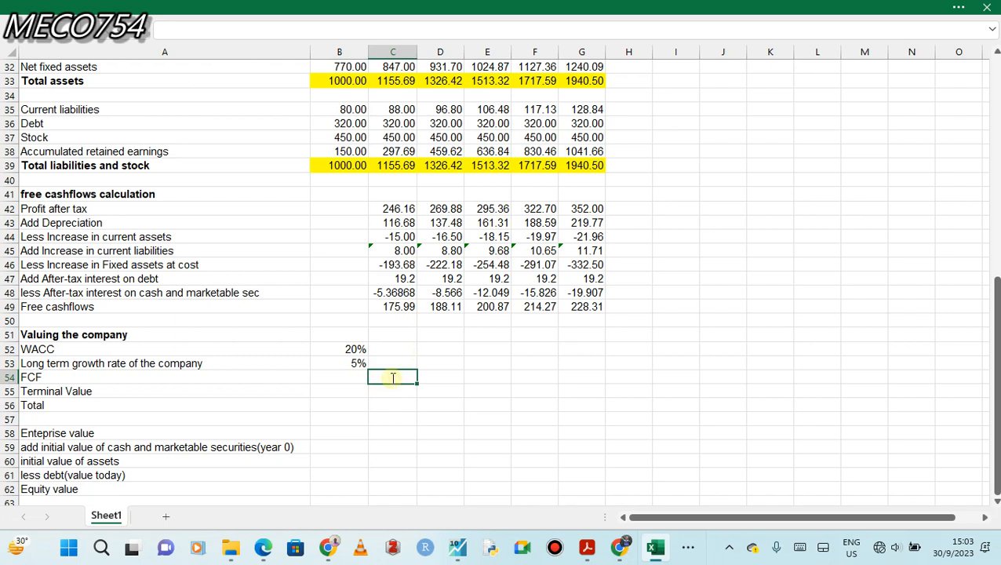
text(=)
click(392, 308)
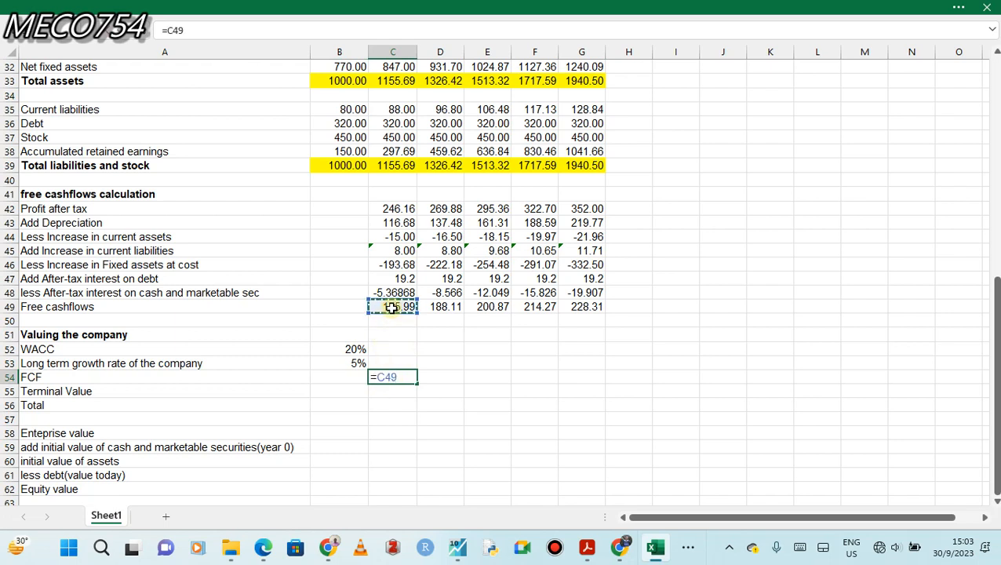
key(Return)
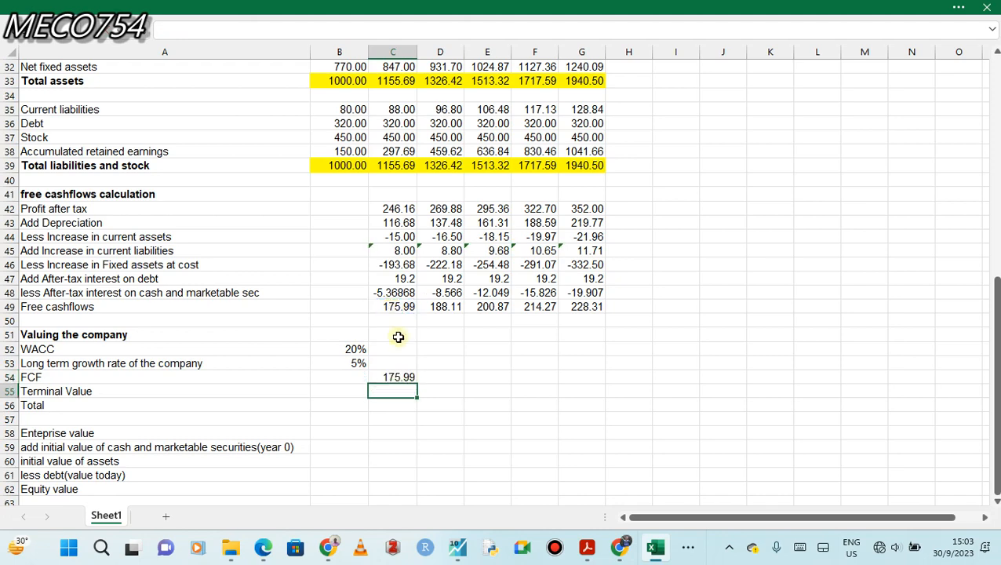
click(402, 377)
drag(434, 385, 593, 386)
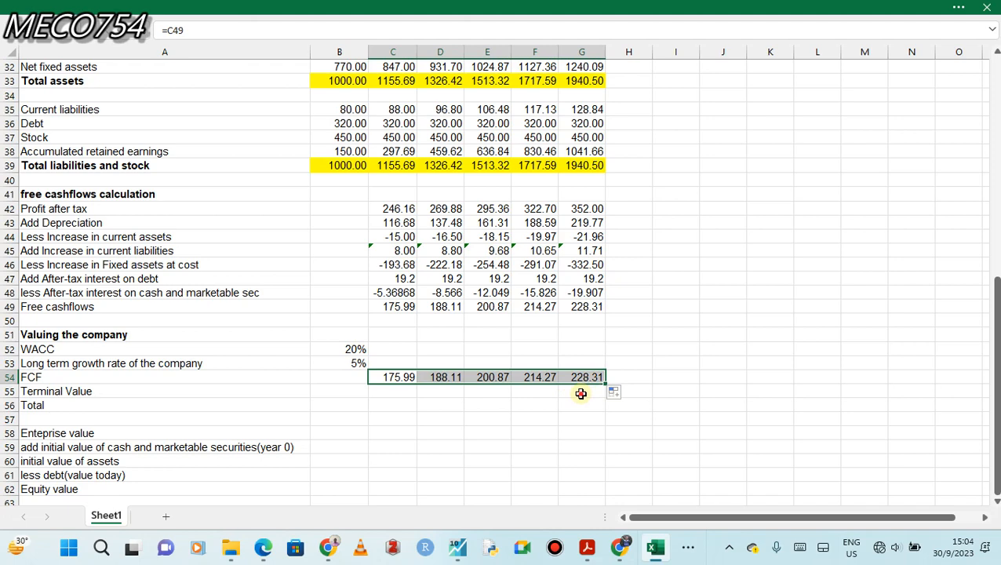
Calculate the terminal value in G55 from the final-year FCF, growth rate and WACC with =(G54*(1+$B$53))/(B52-B53).
click(581, 394)
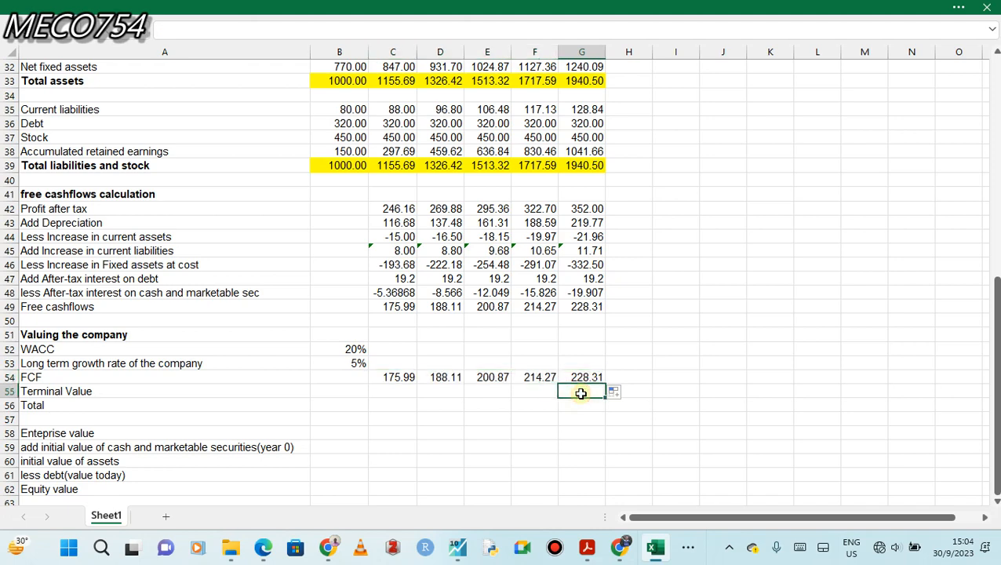
click(576, 378)
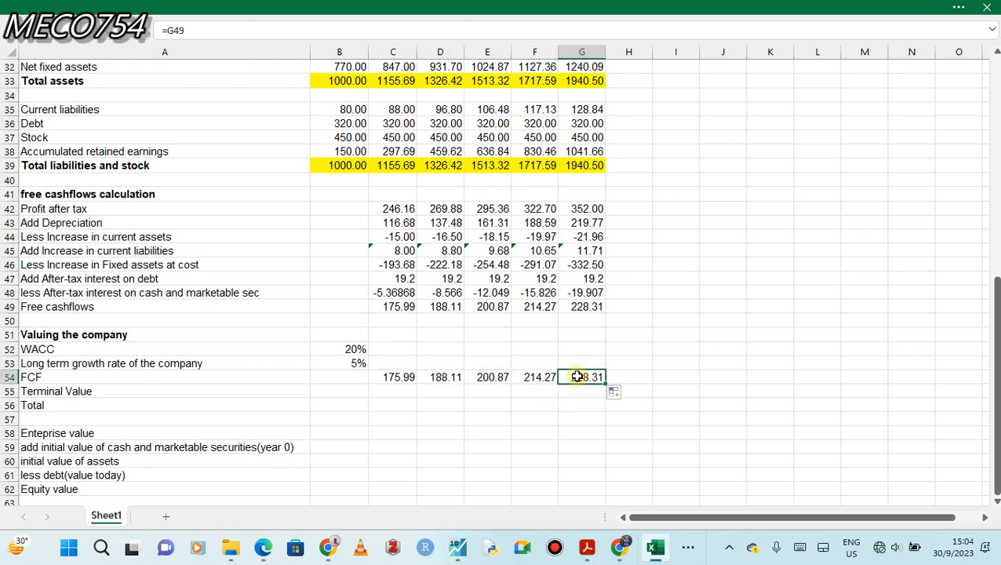
click(576, 394)
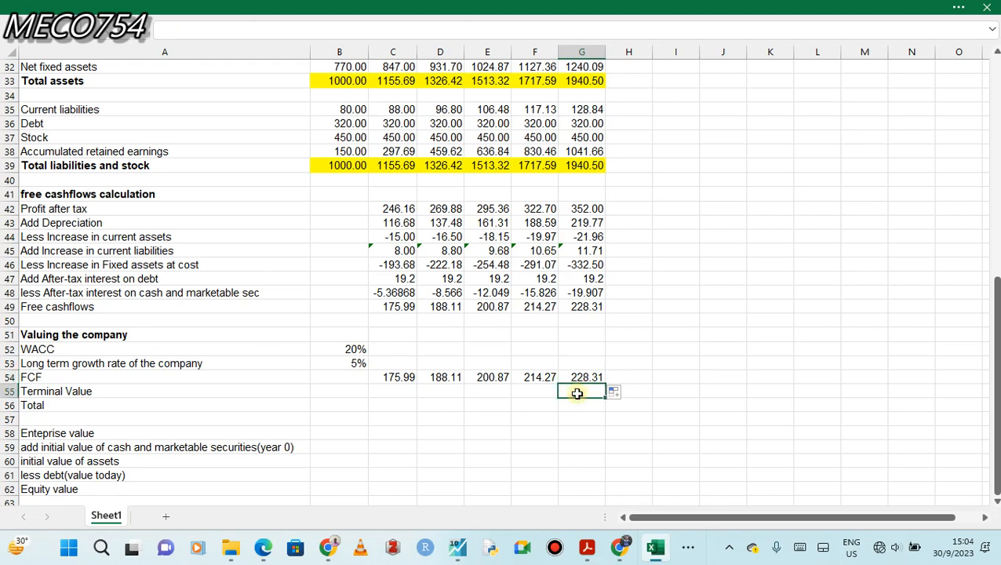
text(=)
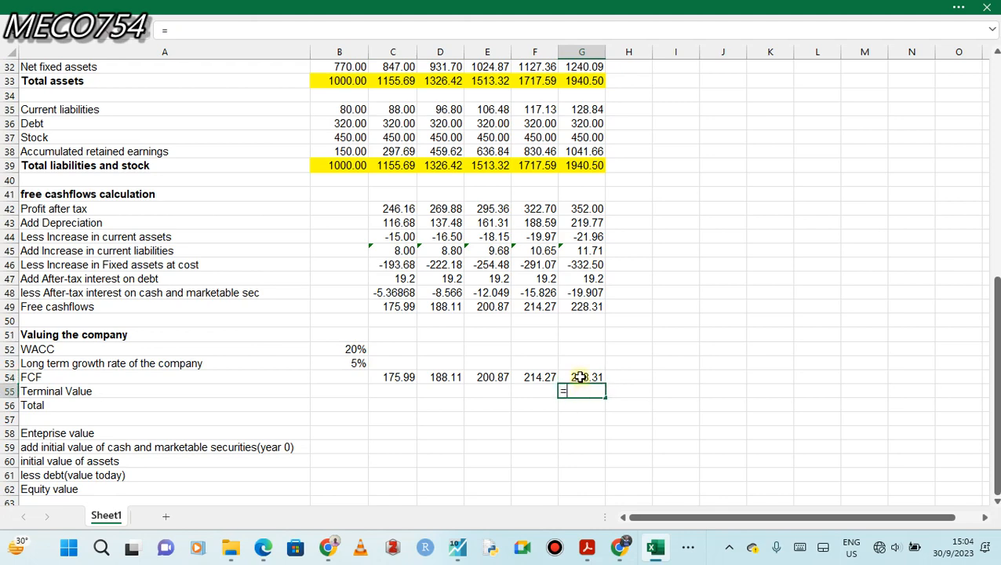
click(578, 377)
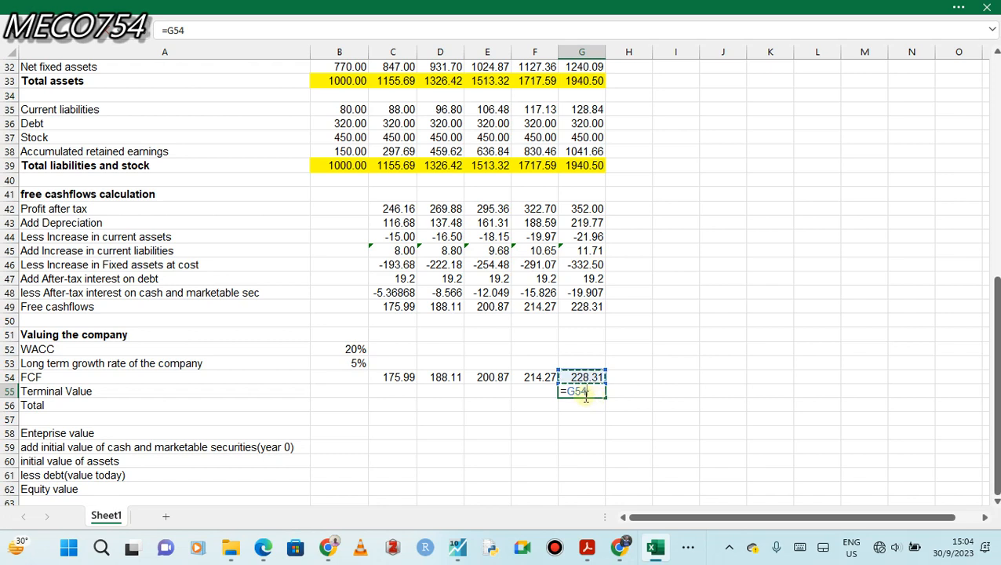
click(572, 390)
text(()
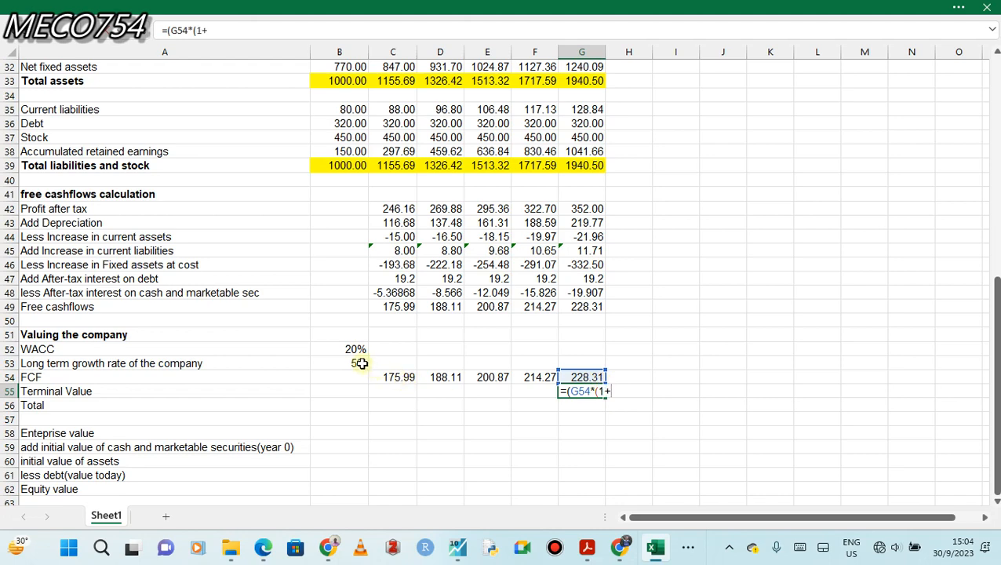
click(349, 363)
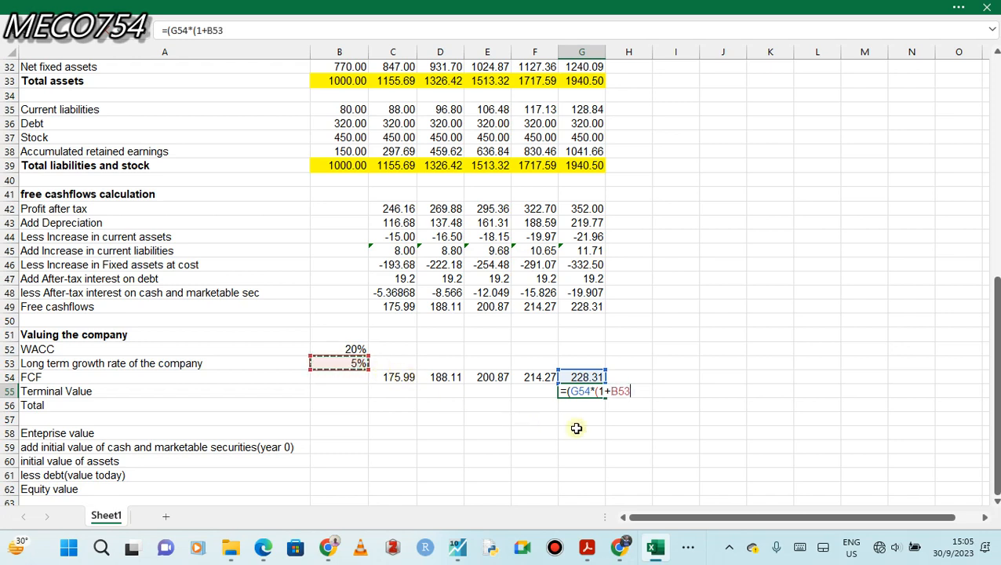
click(611, 390)
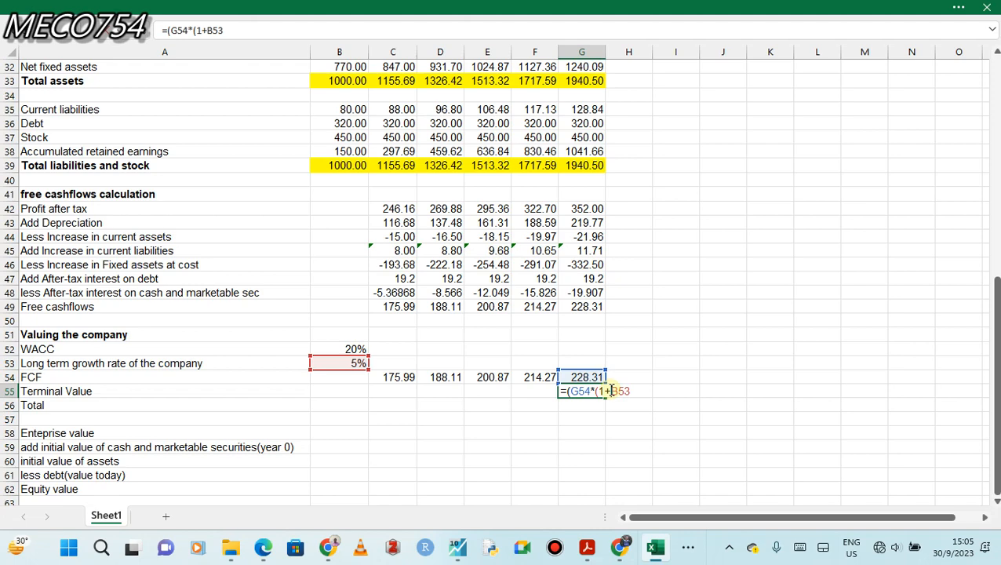
text($B$53))/()
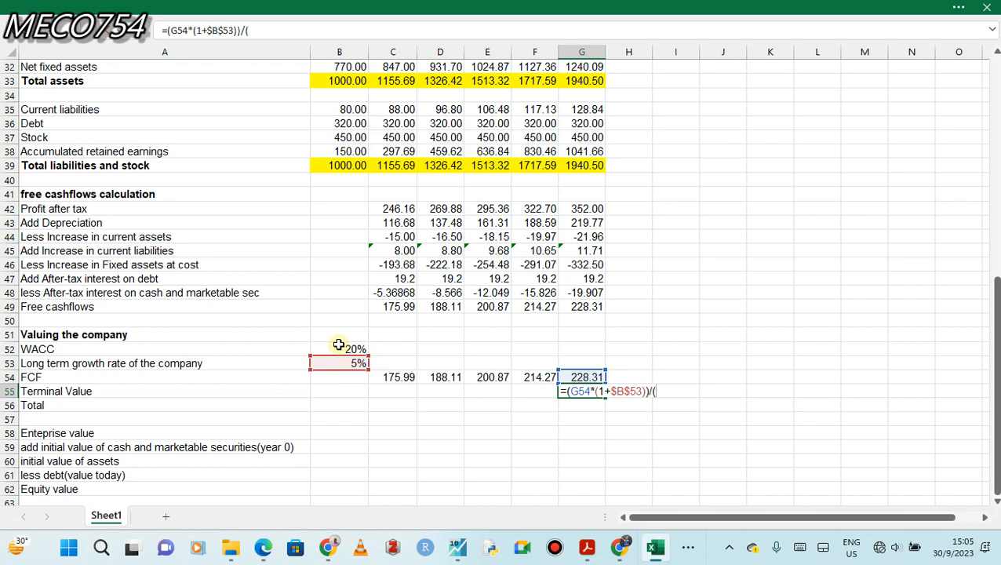
click(339, 348)
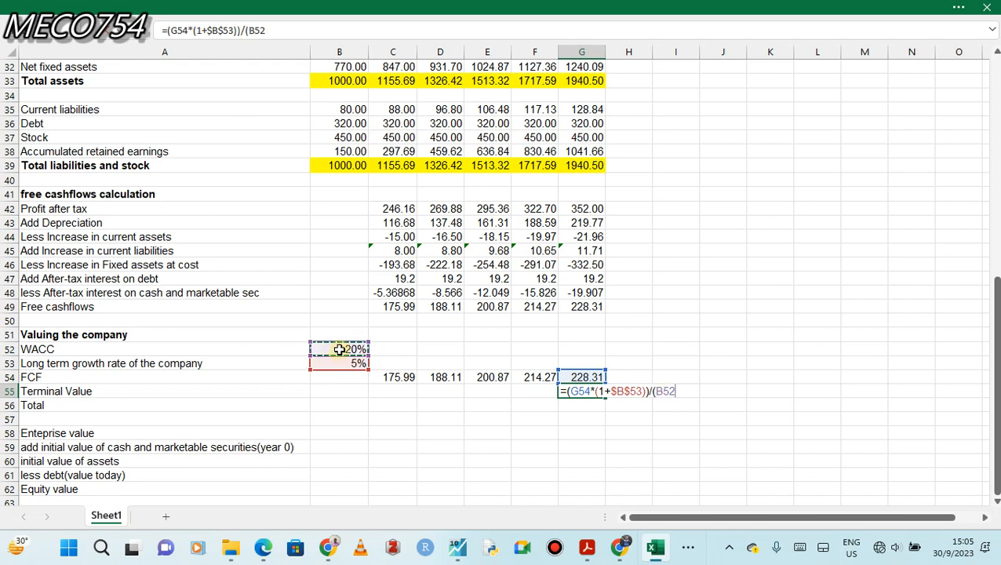
text(-)
click(347, 362)
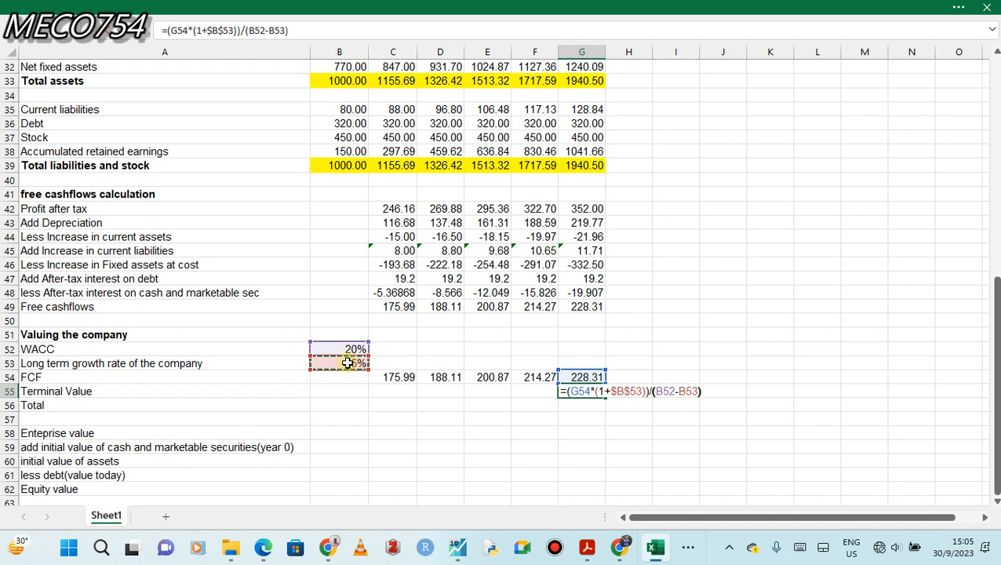
text())
key(Return)
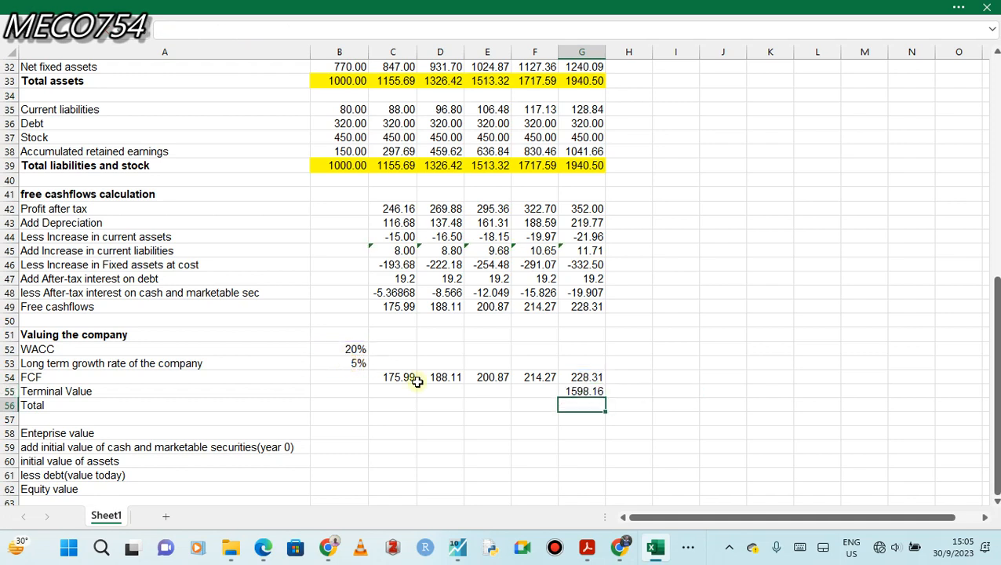
click(582, 391)
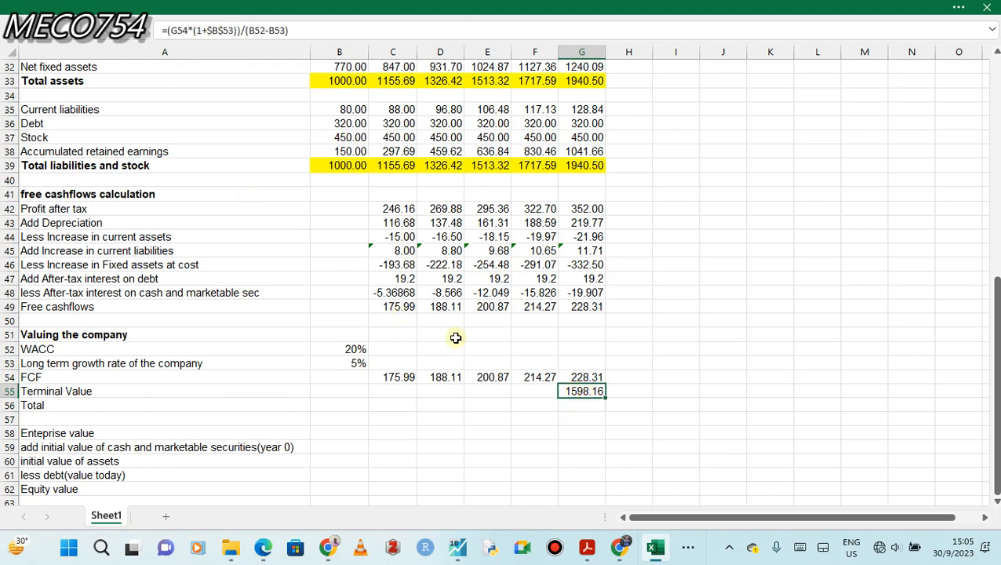
click(577, 376)
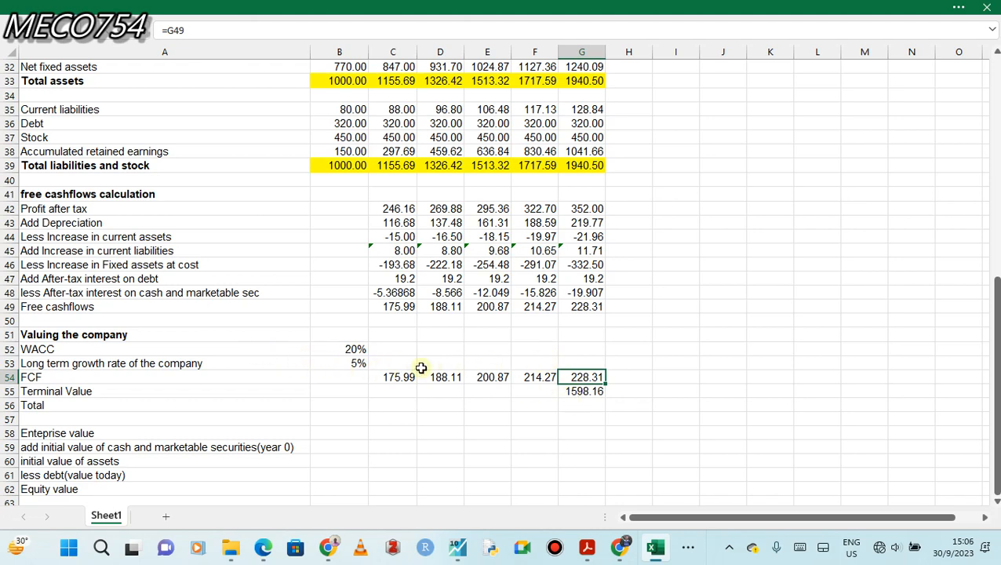
click(353, 362)
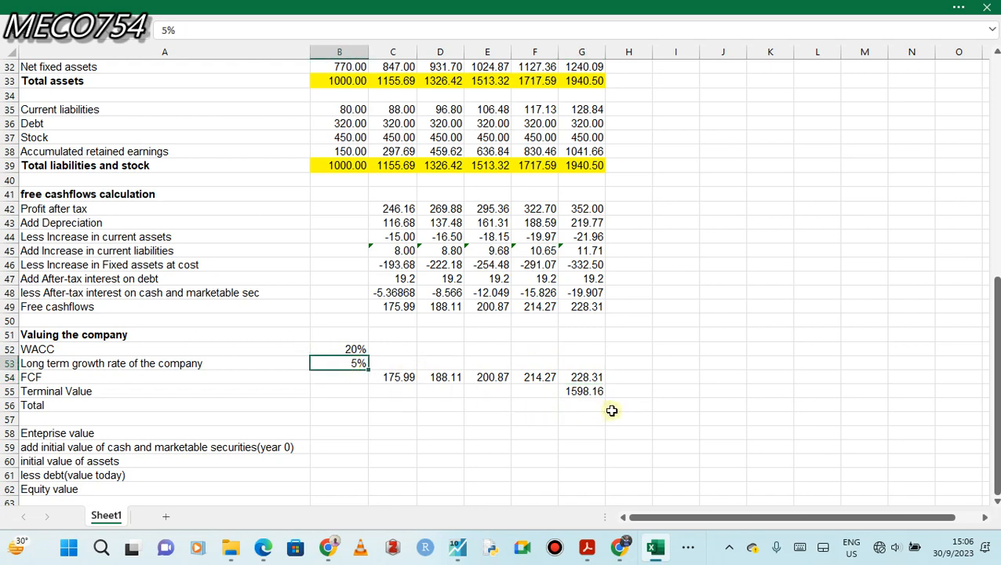
click(346, 348)
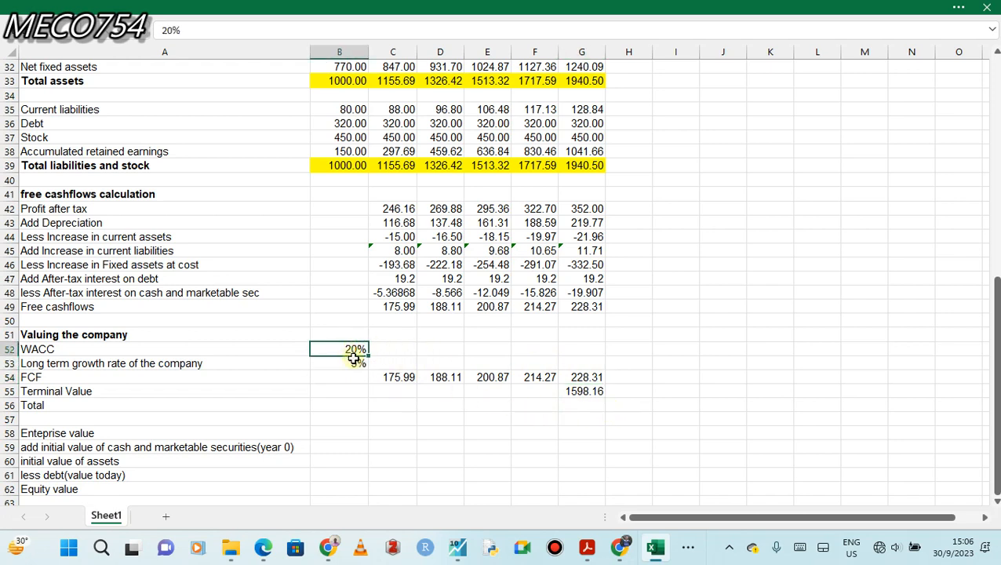
click(352, 363)
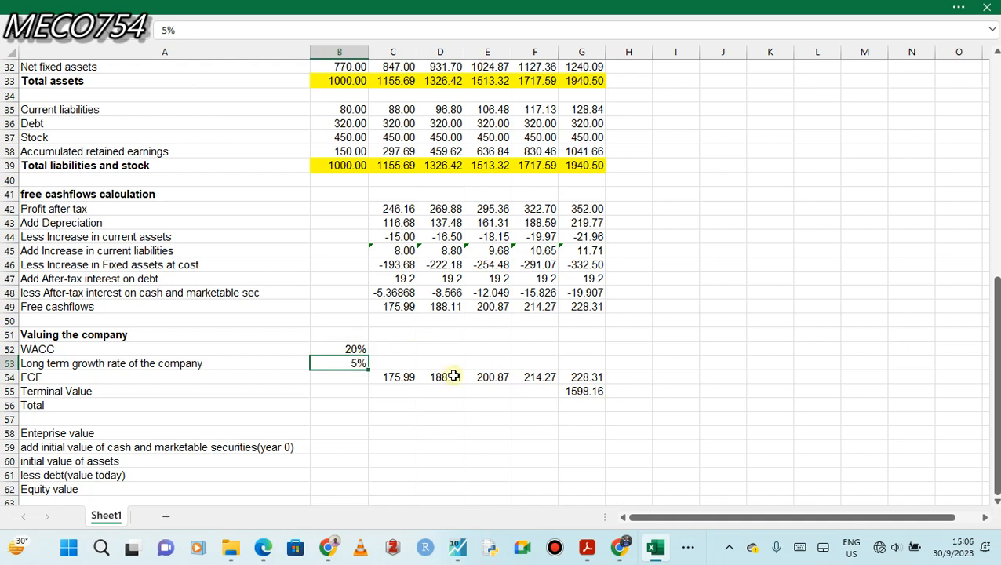
Add the FCF and terminal value in the Total row with =C54+C55 in C56 and fill the formula across to G56.
click(586, 392)
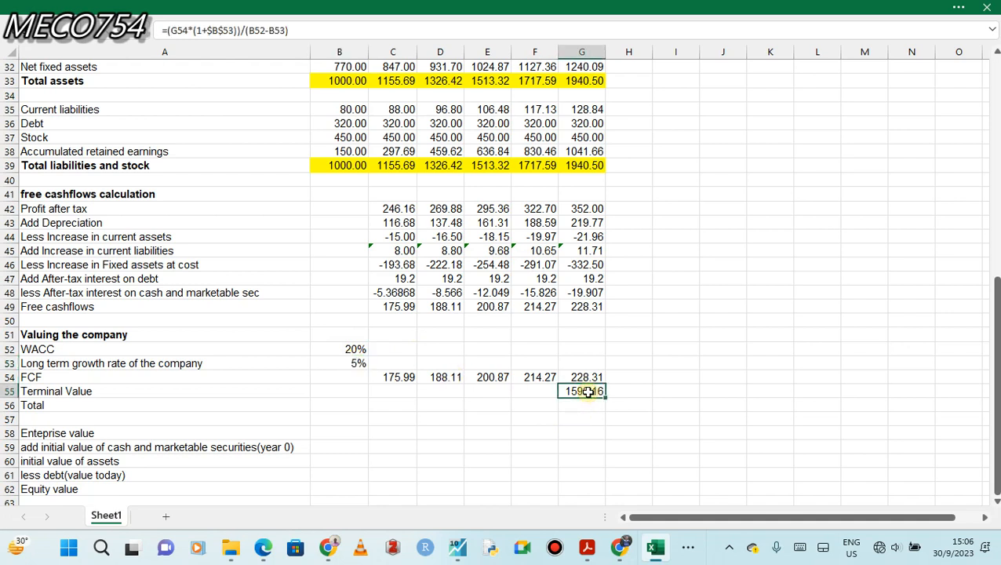
click(382, 408)
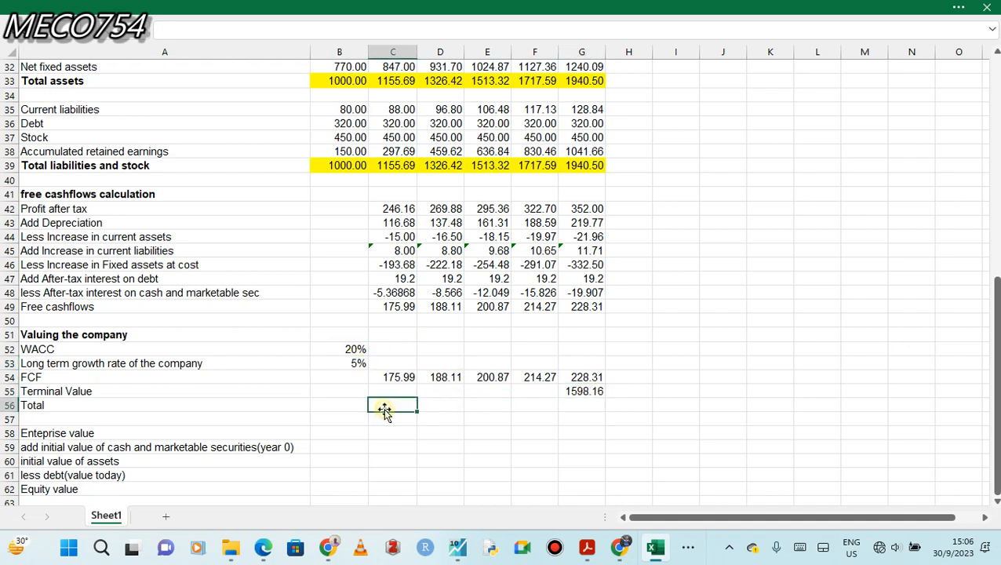
text(=)
click(398, 376)
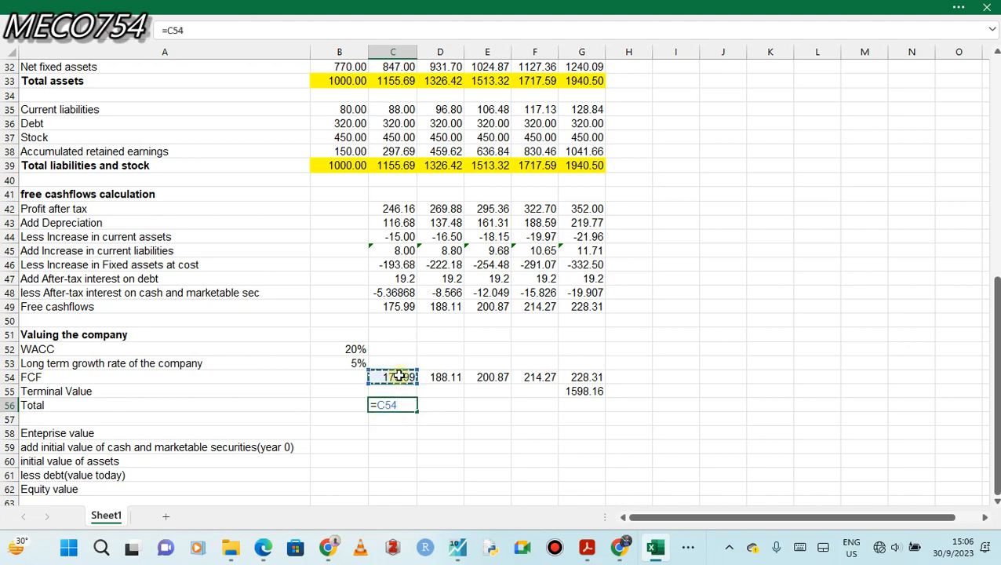
text(+)
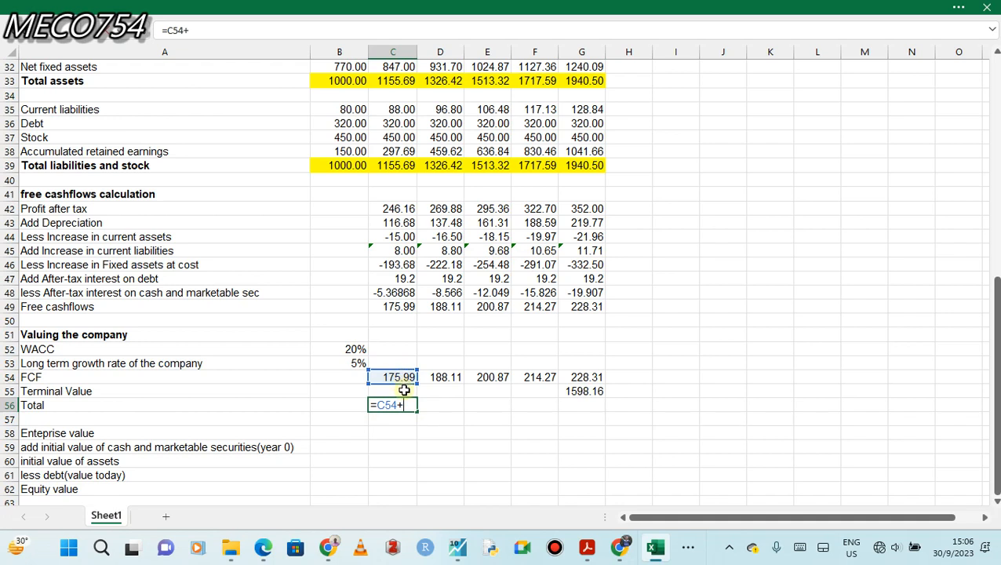
click(403, 391)
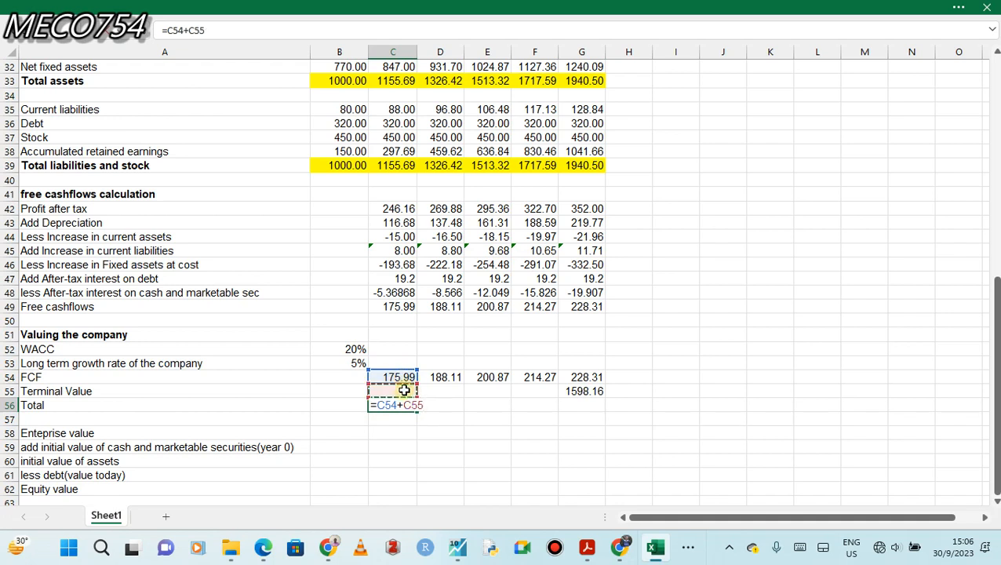
key(Return)
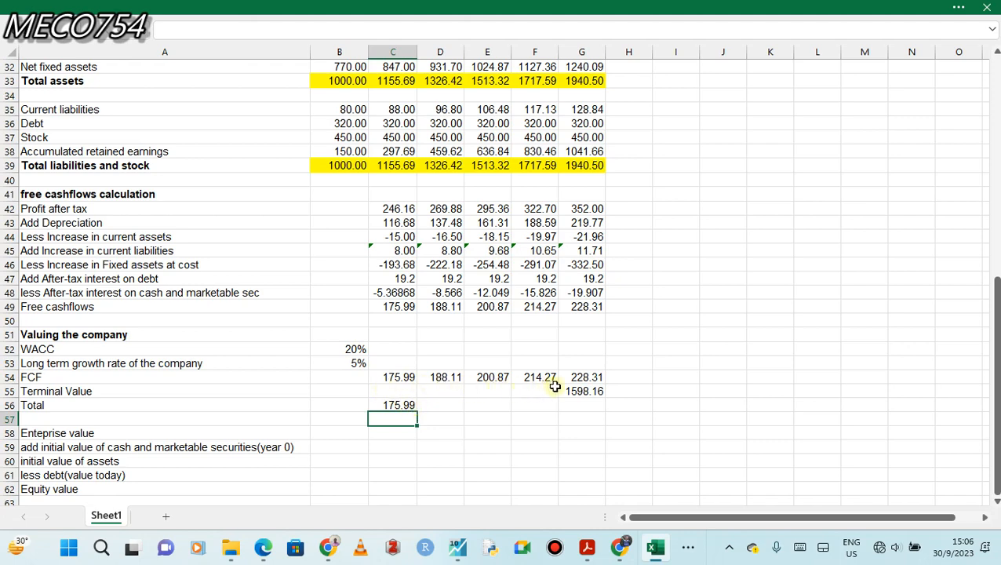
click(399, 404)
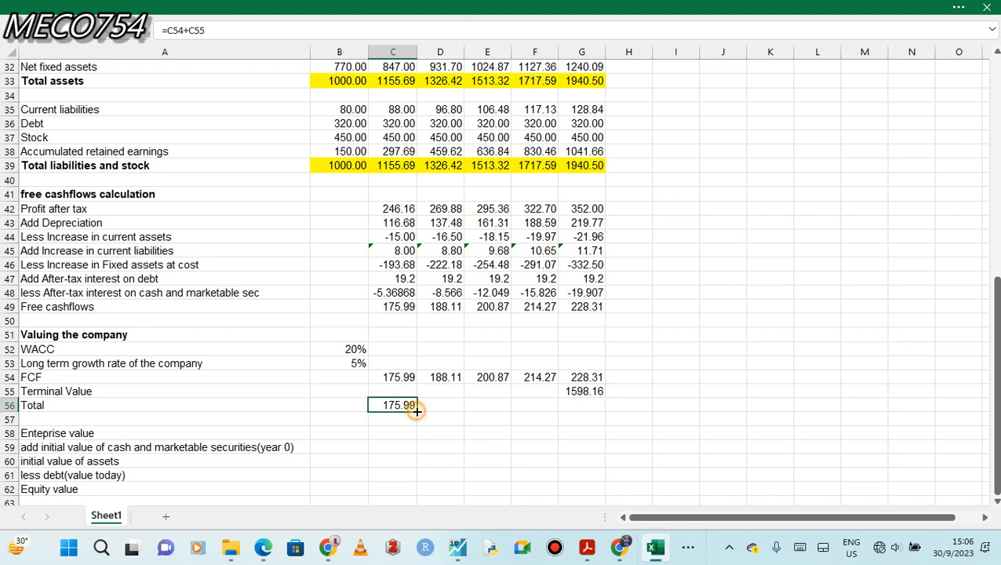
drag(417, 411, 588, 415)
click(581, 420)
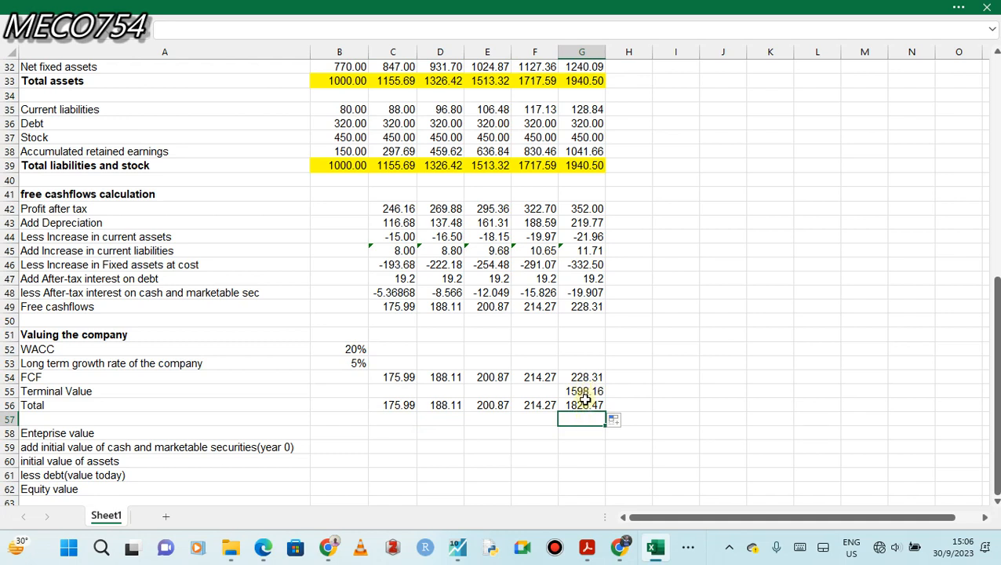
click(584, 403)
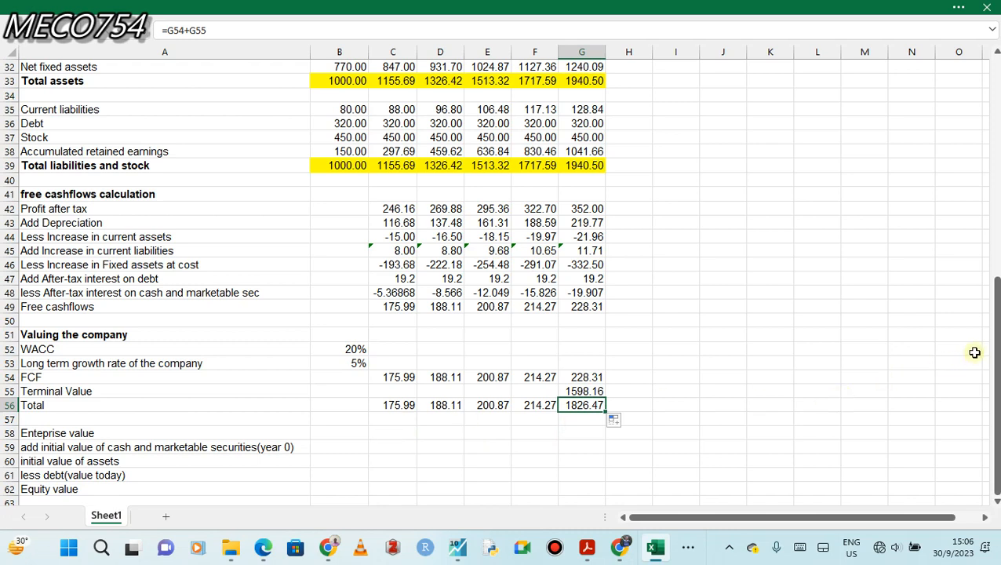
Calculate the enterprise value in B58 by discounting the Total row at the WACC with =NPV(B52,C56:G56).
drag(994, 349, 995, 365)
drag(396, 405, 573, 411)
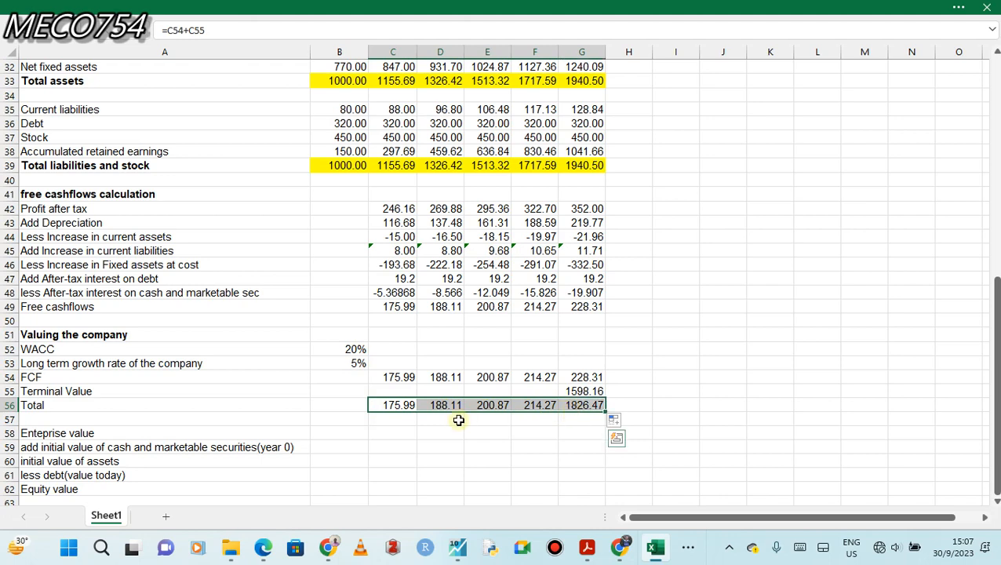
click(339, 432)
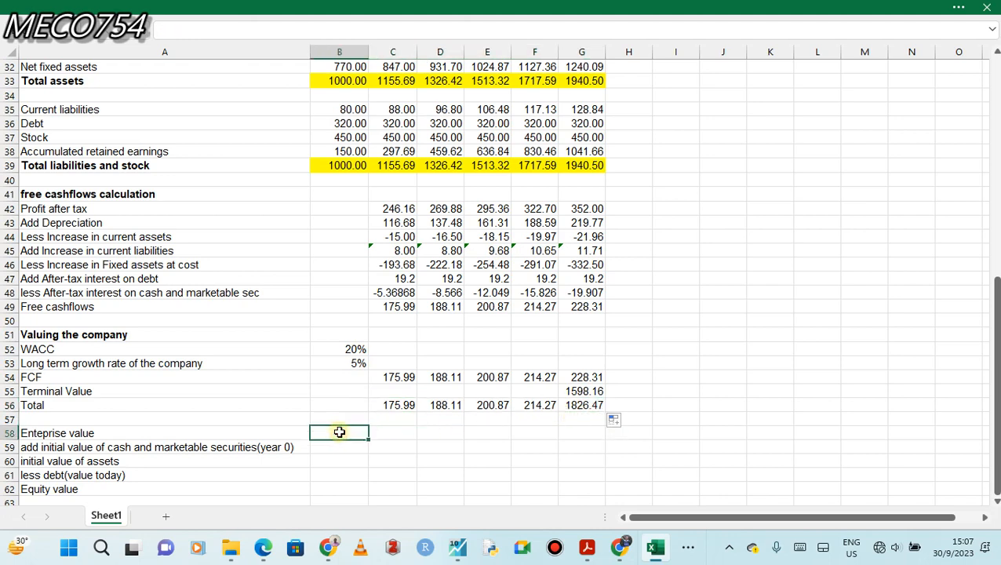
text(=npv)
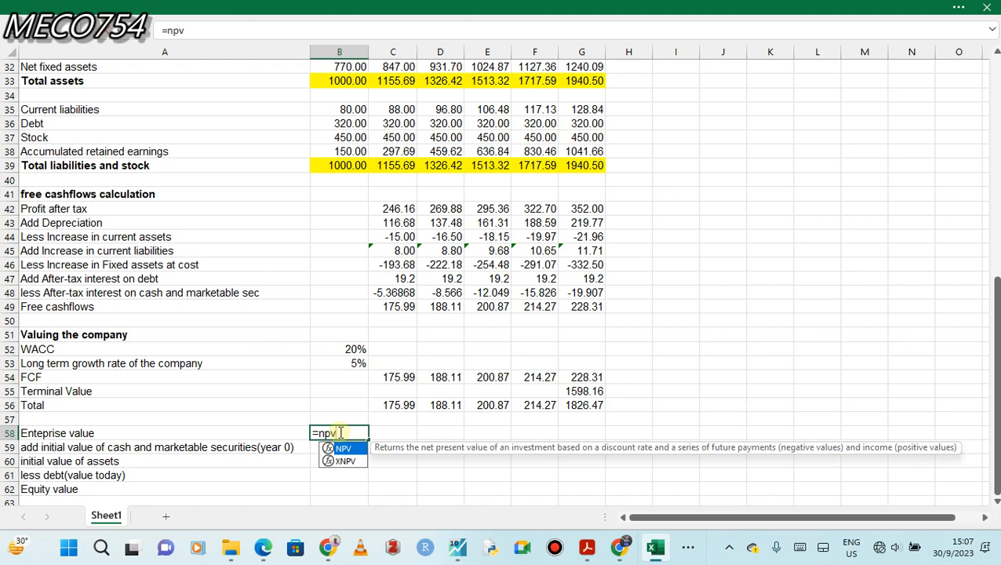
double_click(346, 448)
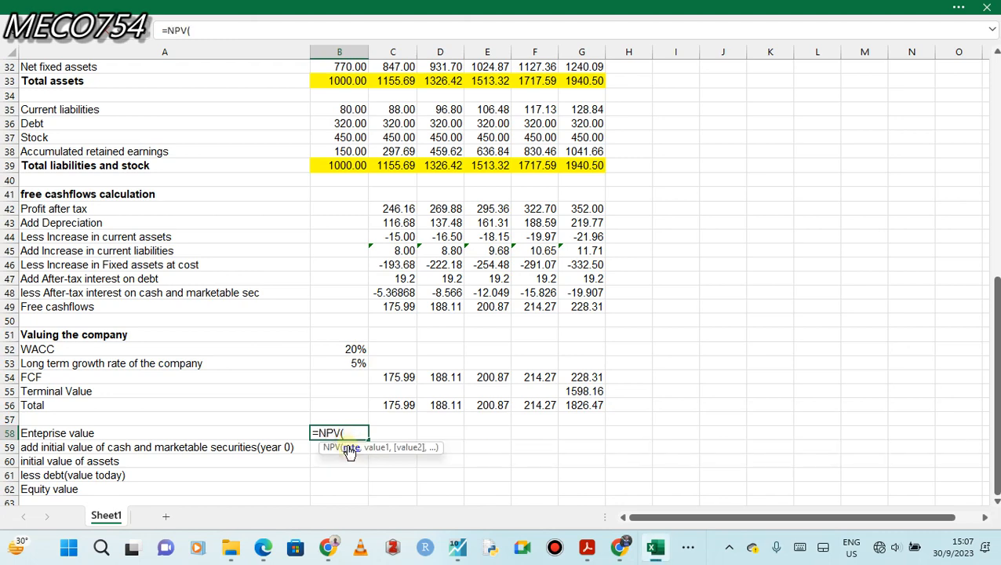
click(352, 348)
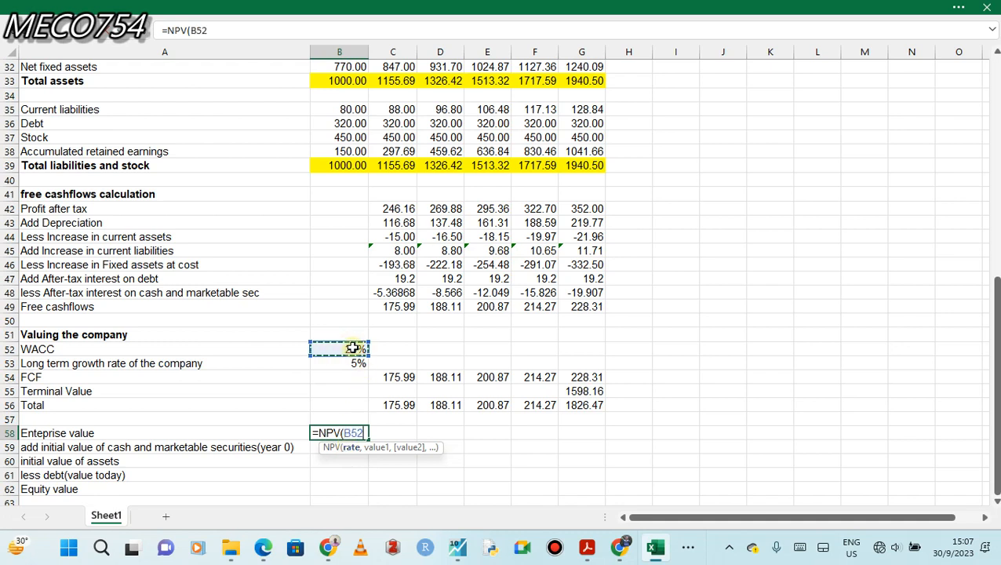
text(,)
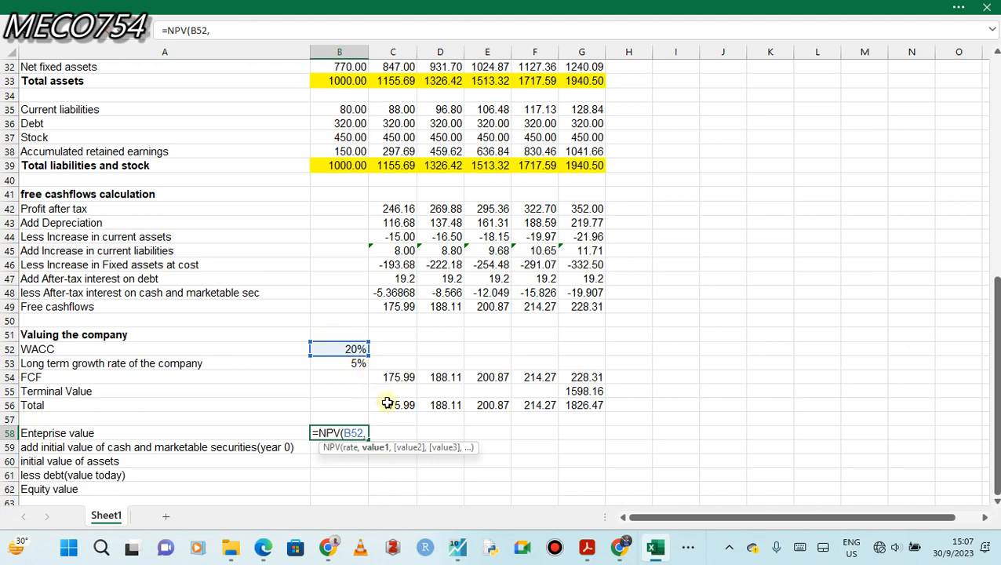
drag(381, 408, 585, 405)
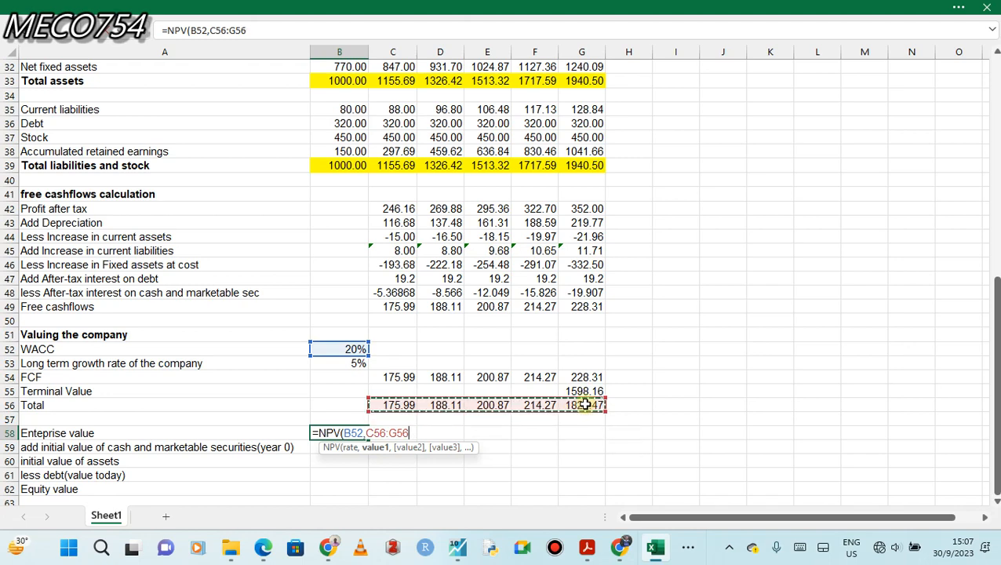
key(Return)
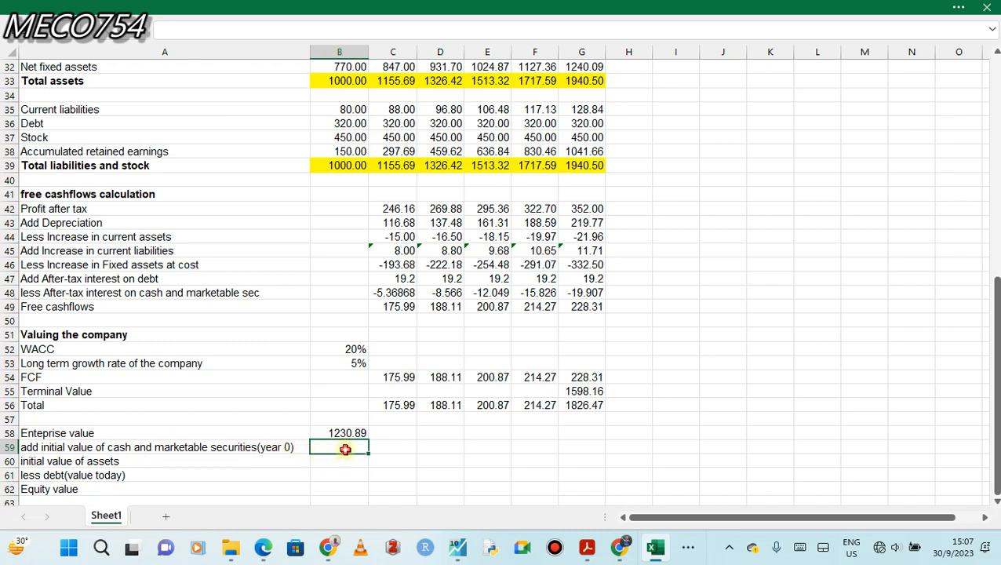
Link the initial value of cash and marketable securities in B59 to the year 0 balance sheet figure with =B27.
text(=)
click(996, 387)
drag(995, 388, 978, 333)
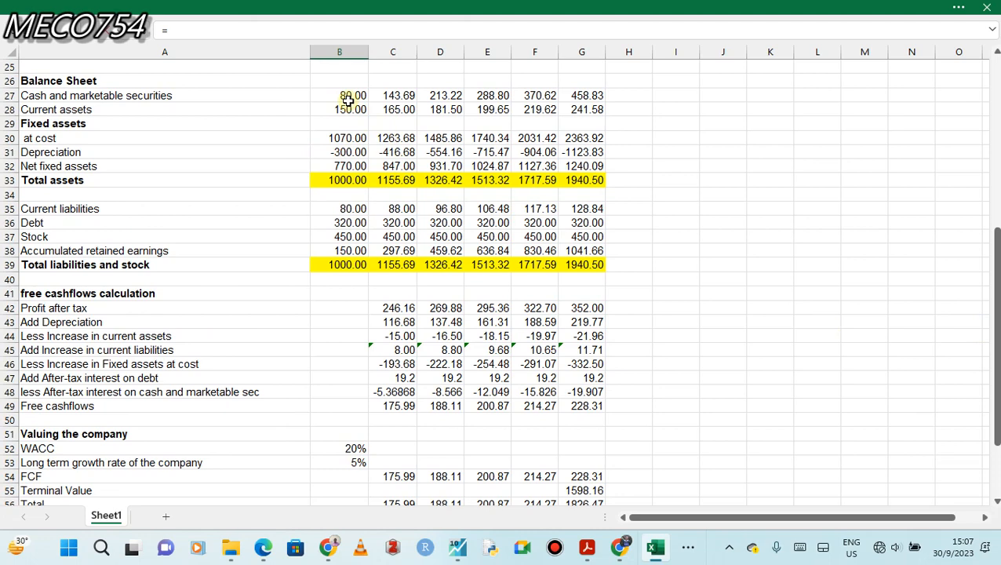
click(345, 97)
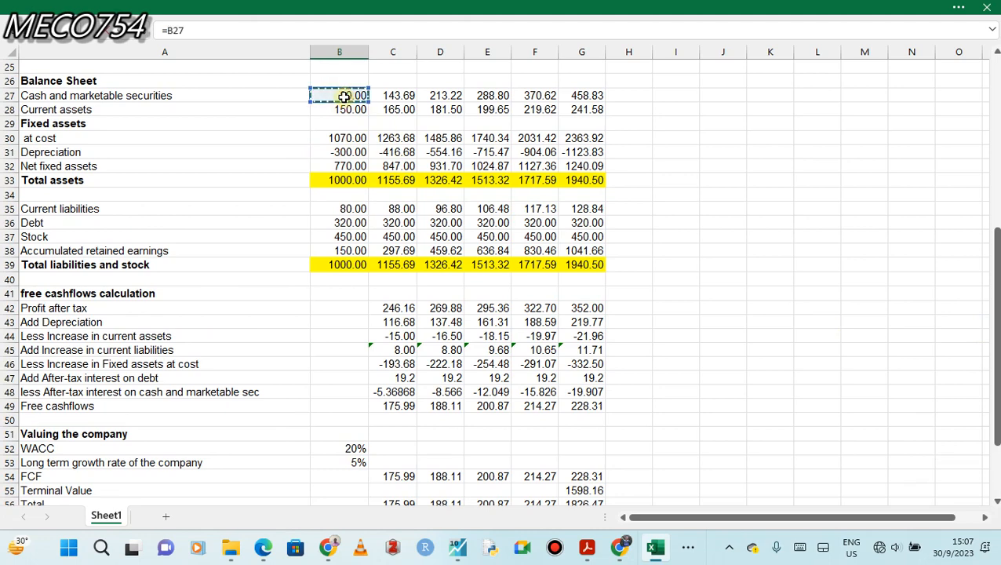
key(Return)
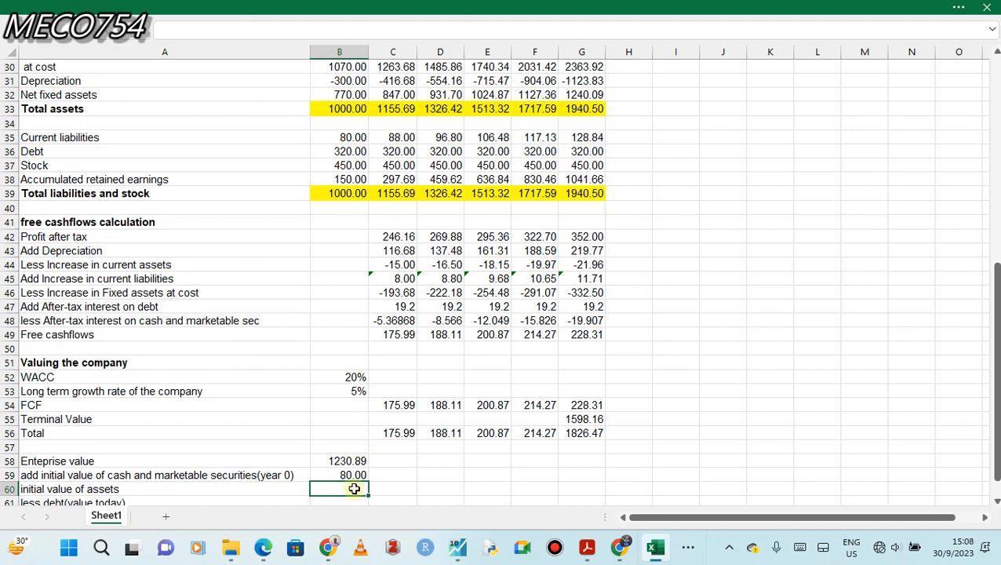
Calculate the initial value of assets in B60 by adding enterprise value and initial cash with =B58+B59.
drag(993, 340, 994, 381)
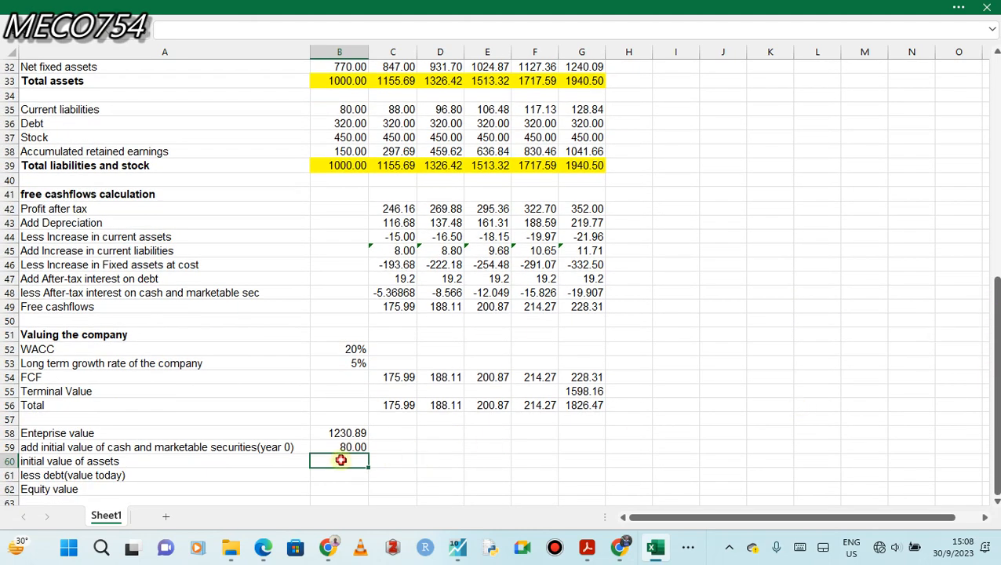
text(=)
click(340, 430)
text(+)
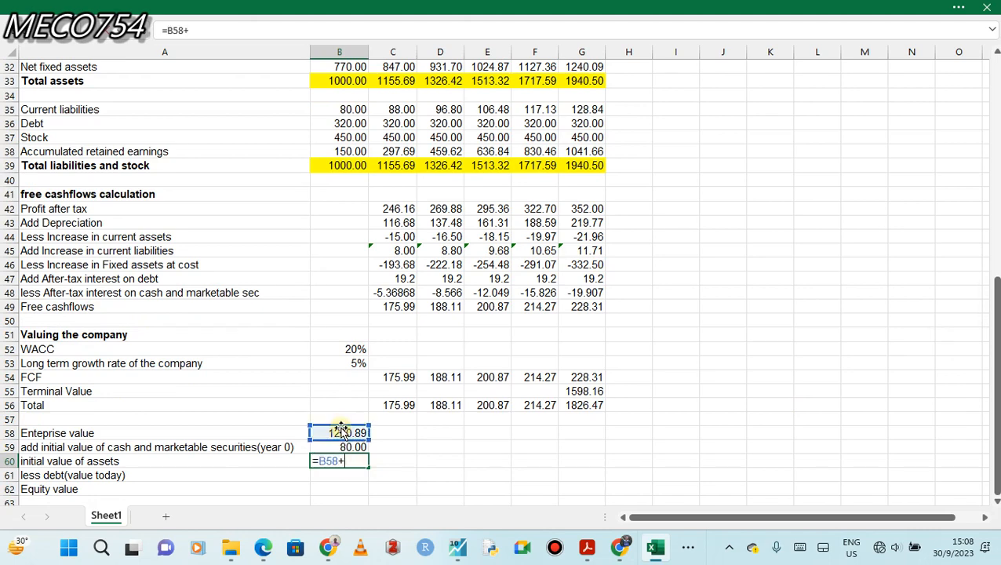
click(342, 444)
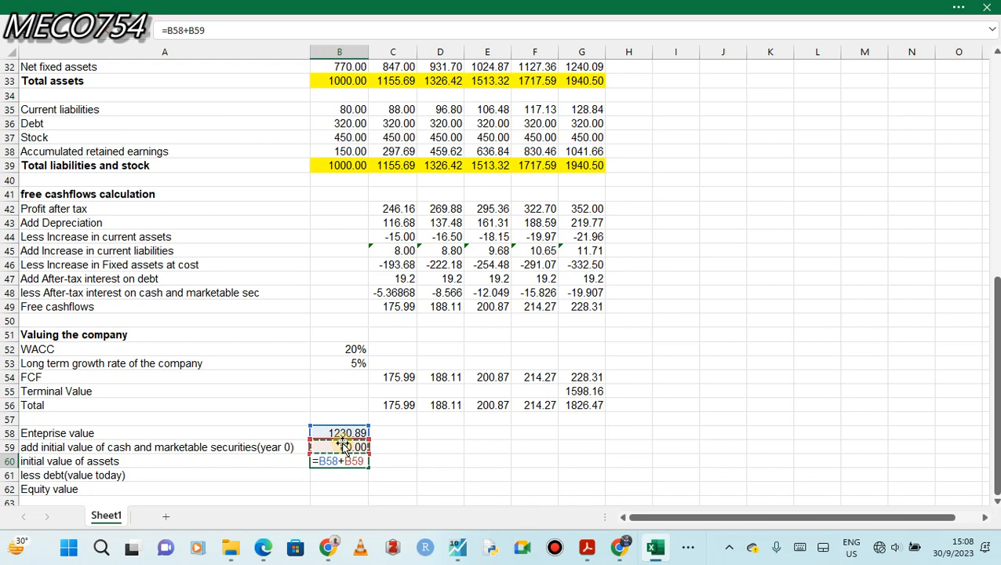
key(Return)
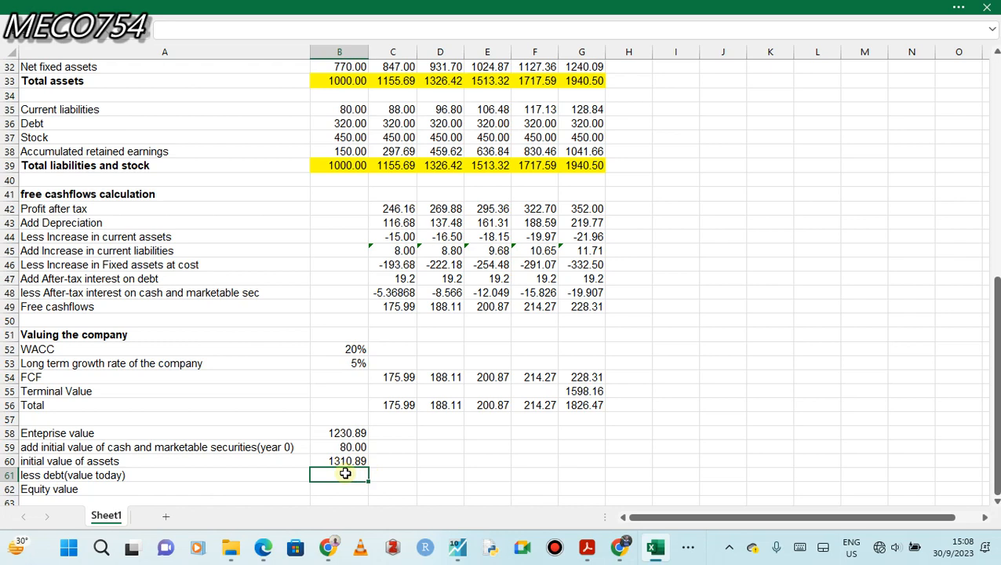
Enter the debt to be deducted as a negative figure in B61, linked to the final-year balance sheet debt with =-G36.
text(=)
click(583, 123)
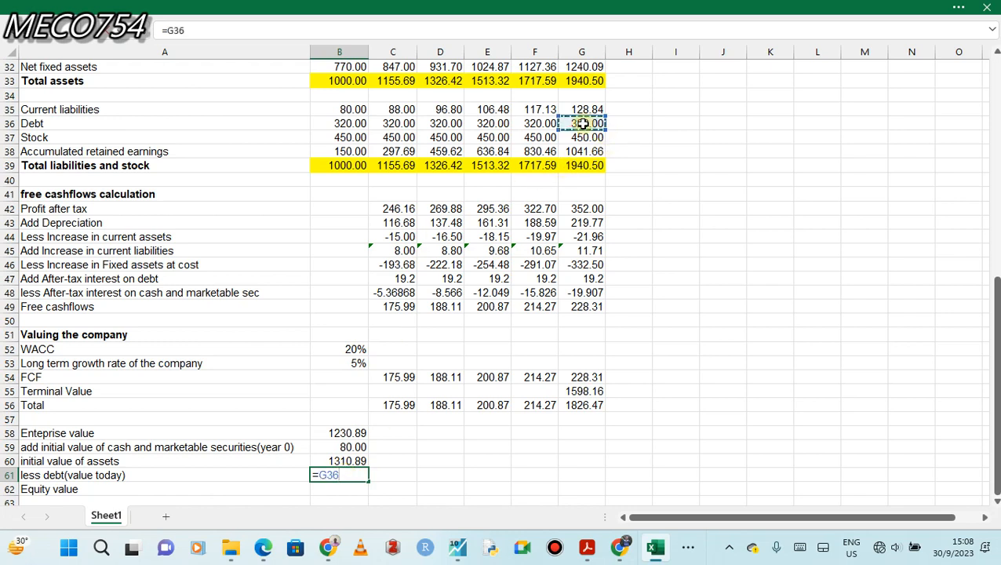
key(Return)
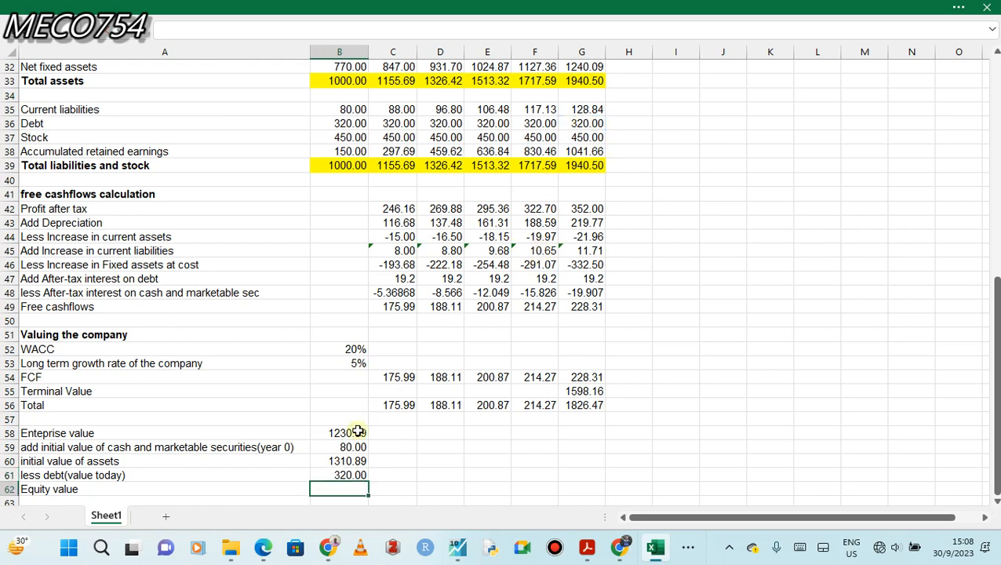
double_click(329, 476)
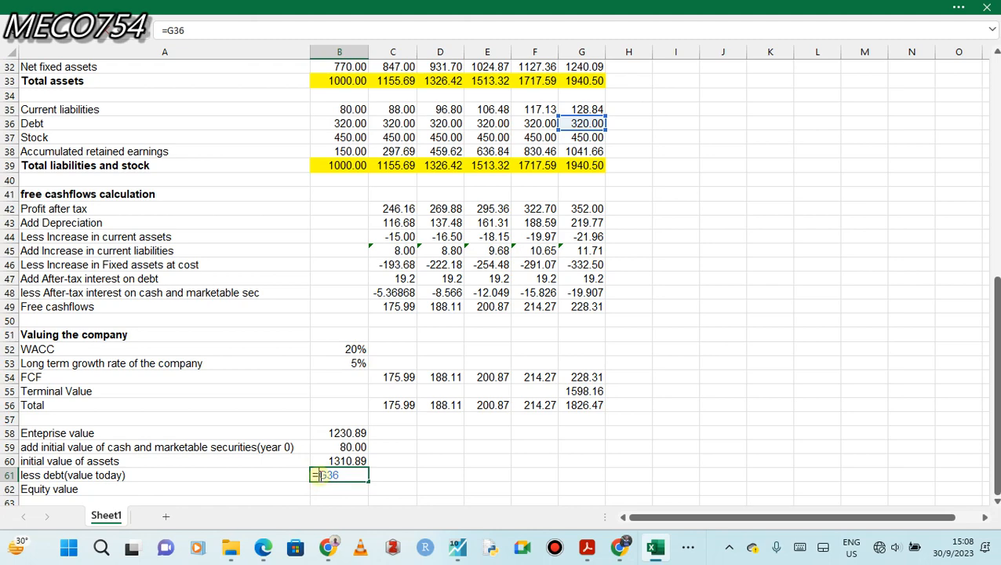
text(-)
key(Return)
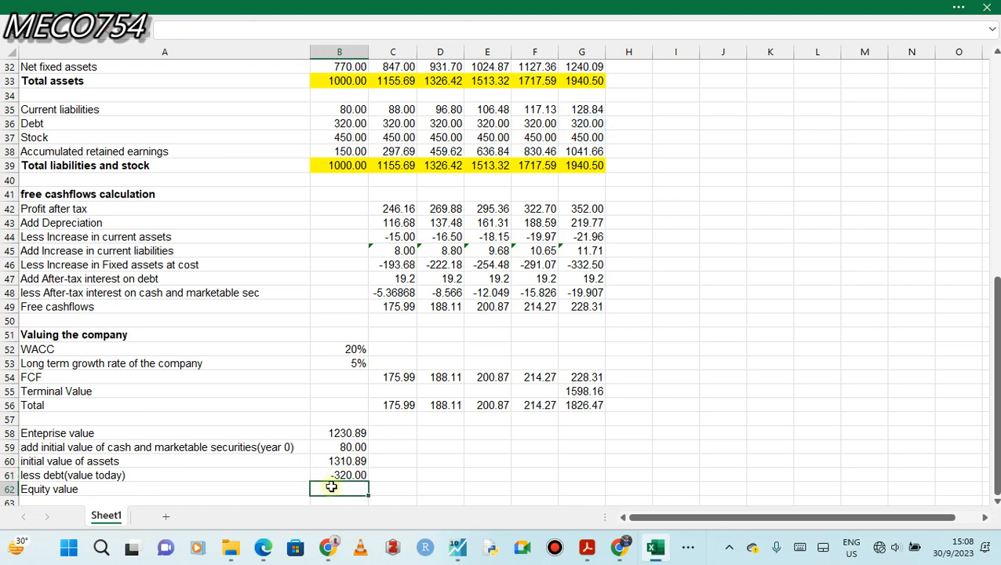
Calculate the equity value in B62 from the initial value of assets and the negative debt with =B60+B61.
double_click(347, 489)
click(348, 462)
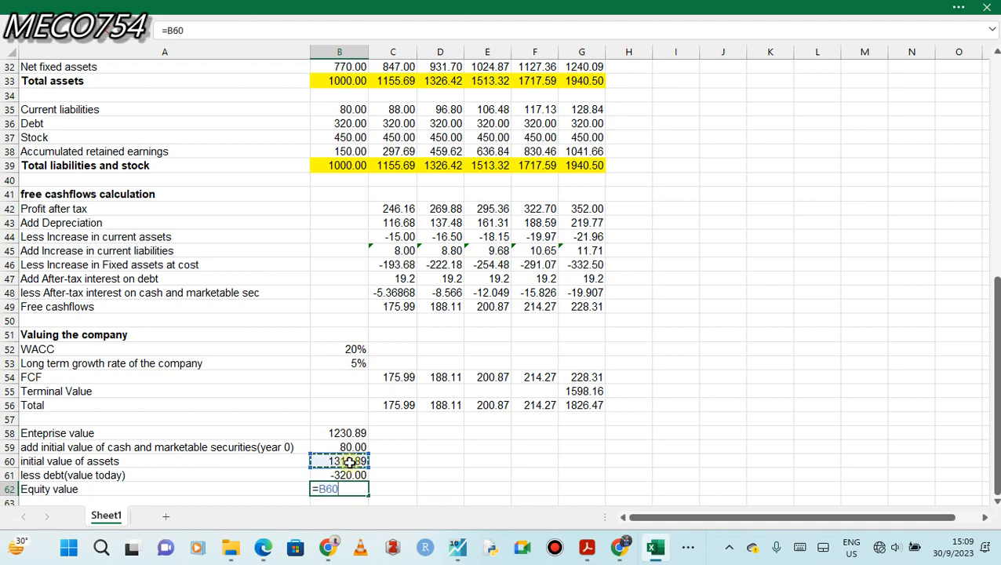
text(+)
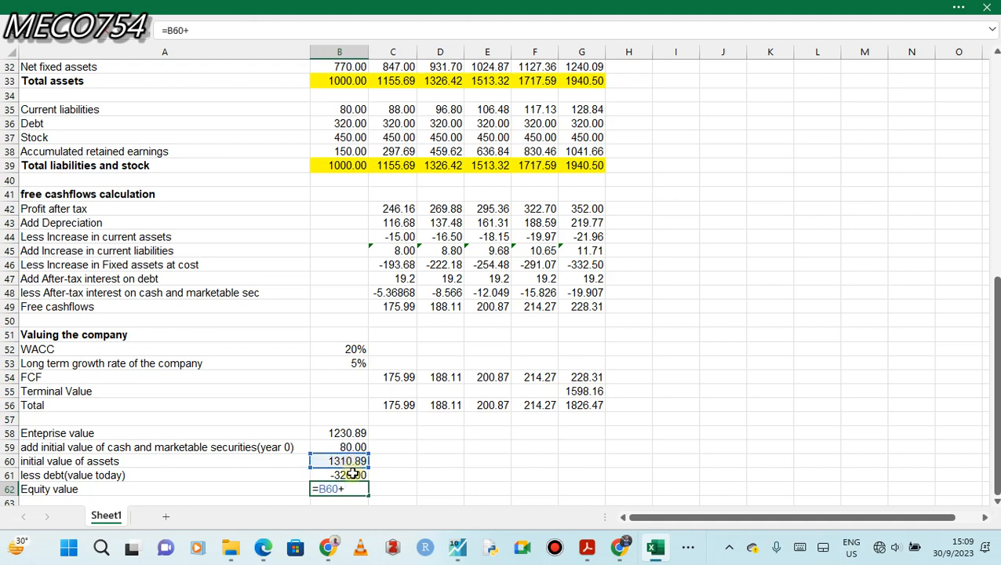
click(354, 475)
key(Return)
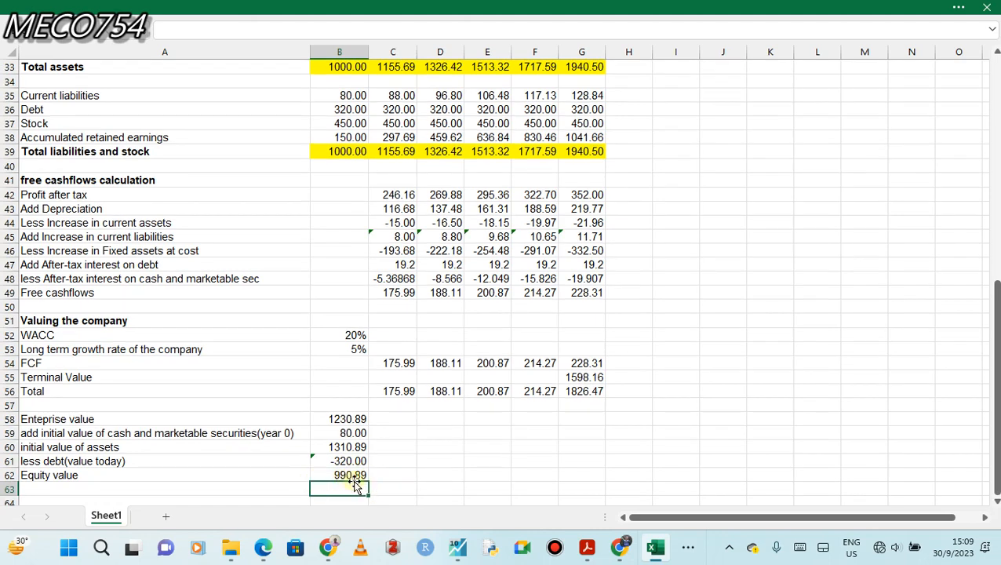
click(335, 475)
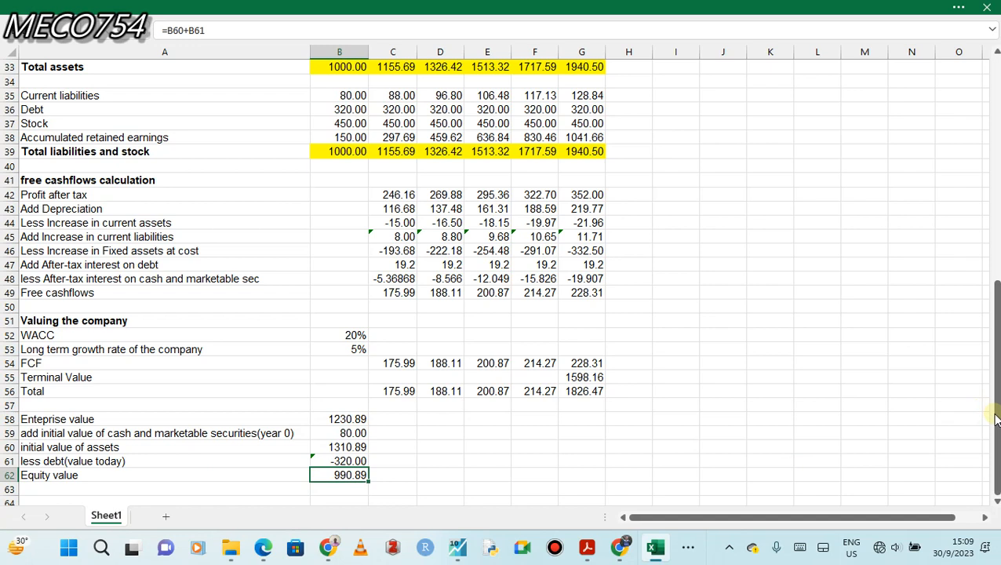
click(571, 10)
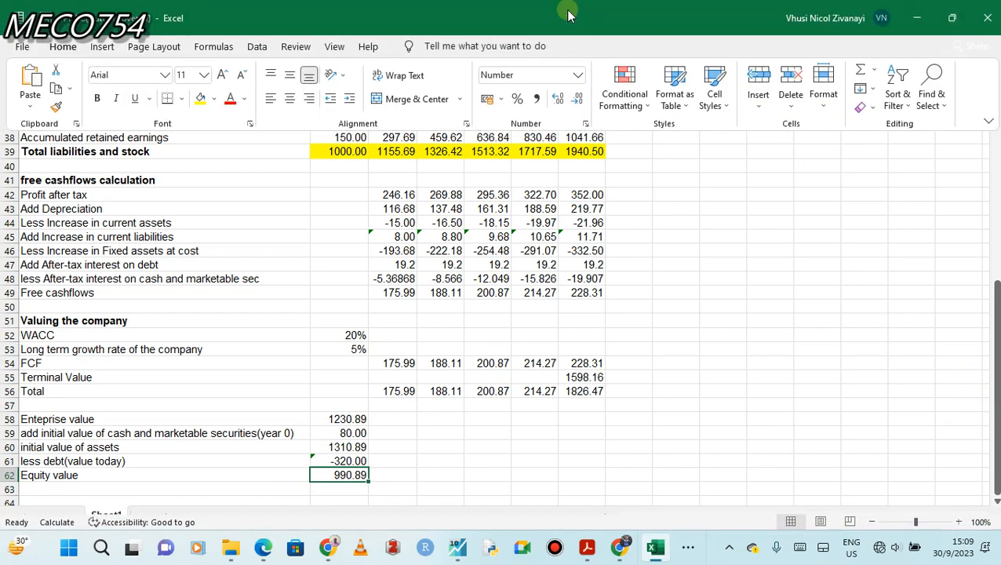
click(572, 5)
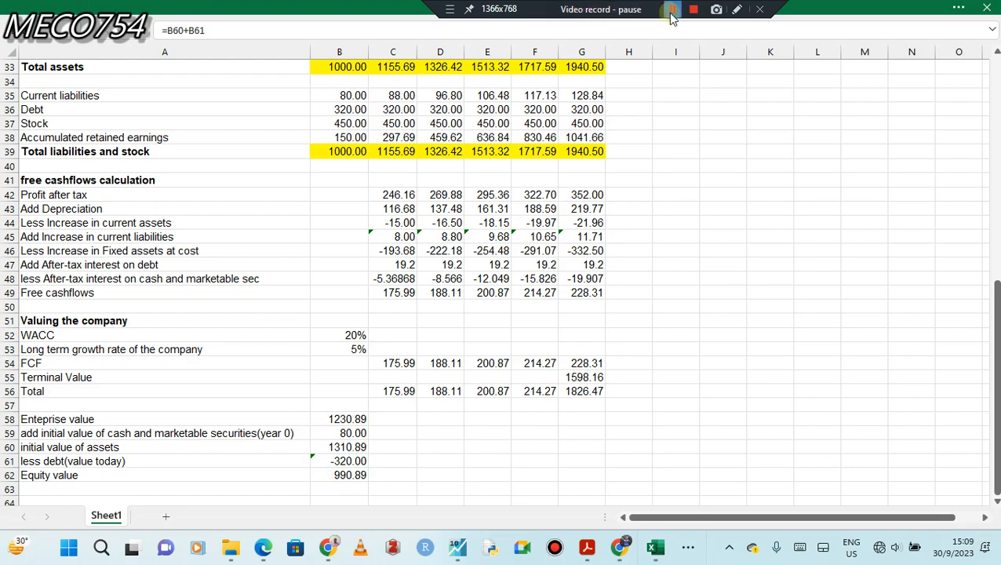